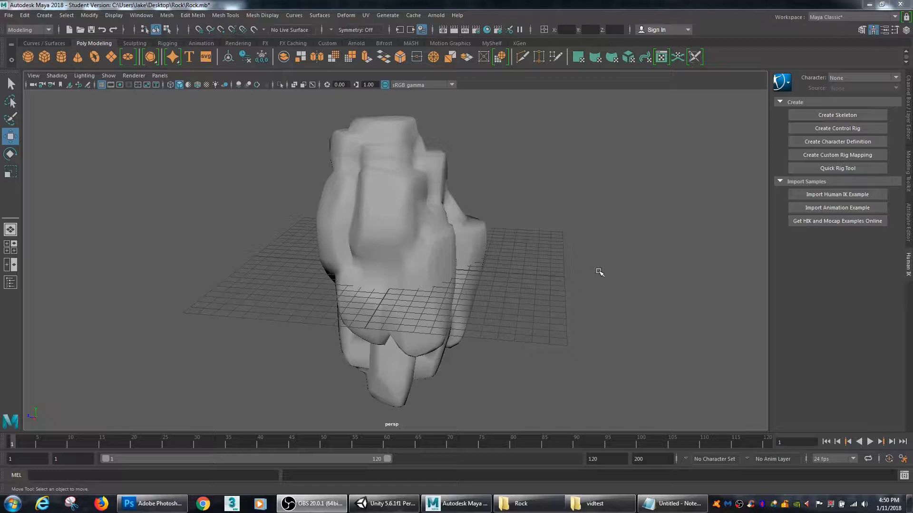
Step: Inspect the rock model from several angles and select its mesh in the perspective view
alt+drag(492, 277, 525, 279)
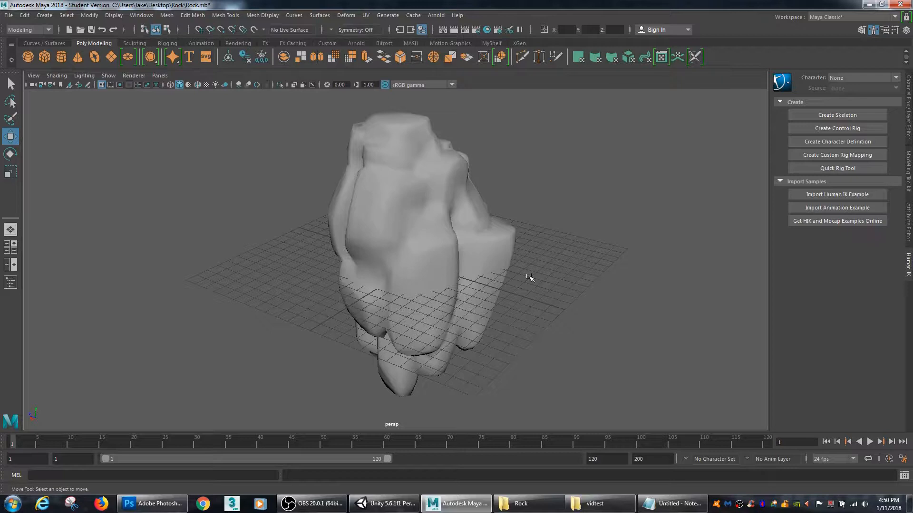
alt+drag(281, 332, 404, 327)
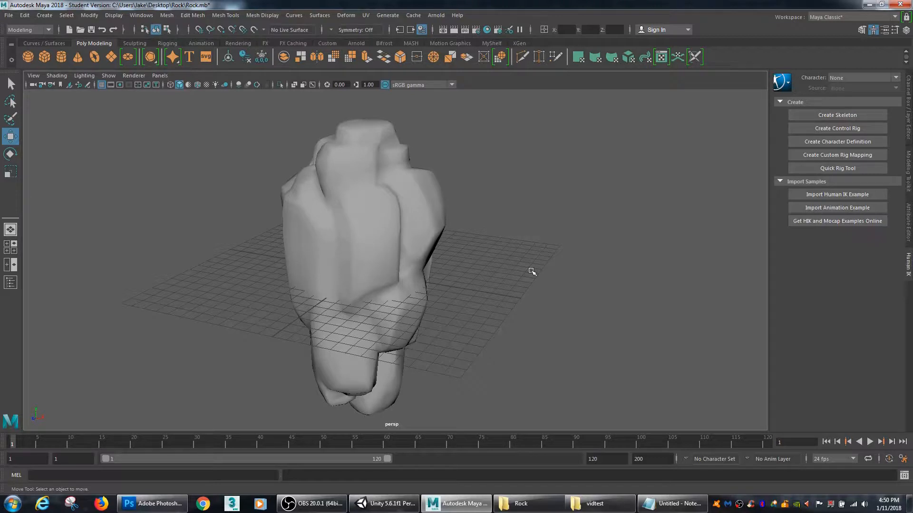
alt+drag(607, 257, 580, 226)
click(499, 255)
alt+right_drag(580, 226, 632, 238)
mouse_move(632, 238)
alt+mouse_down()
mouse_move(578, 246)
mouse_move(536, 232)
mouse_move(706, 216)
mouse_move(638, 229)
alt+mouse_up()
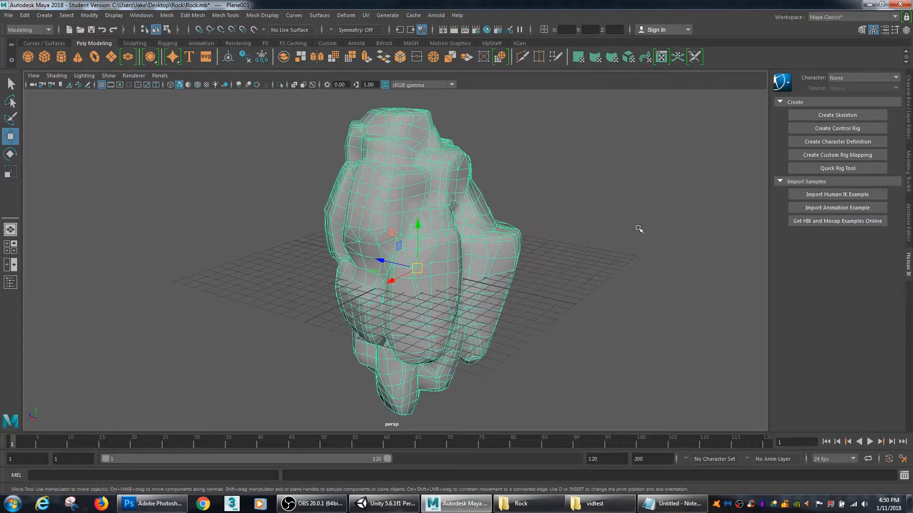
Step: Export the selected rock mesh in FBX export format to the Desktop Rock folder, overwriting the existing Rock.fbx
click(8, 18)
mouse_move(58, 165)
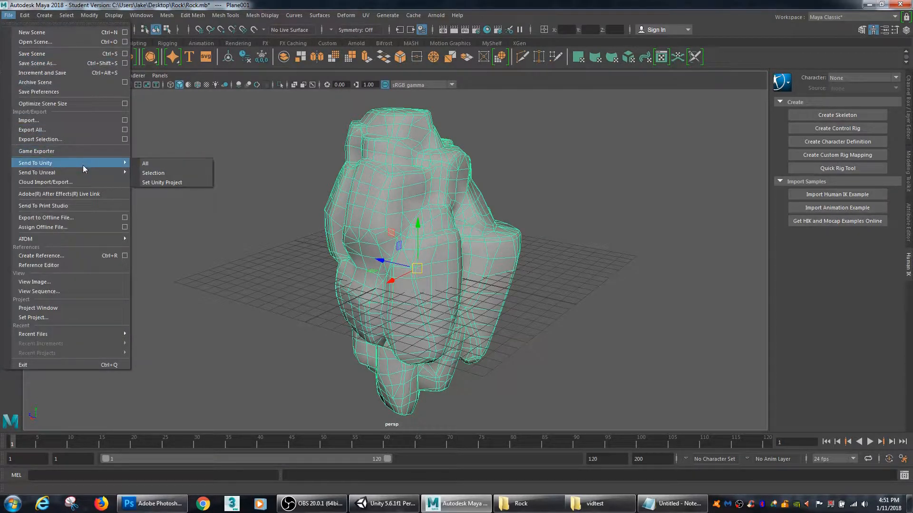
click(58, 139)
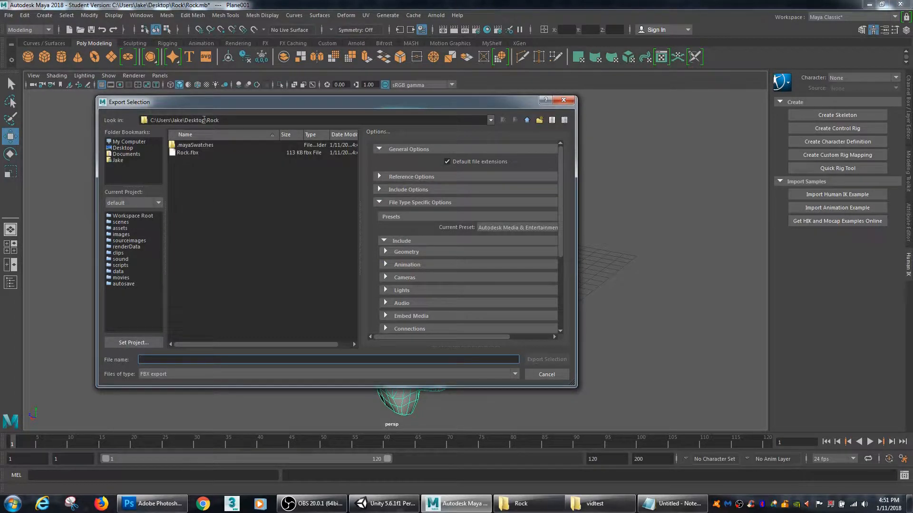
click(189, 153)
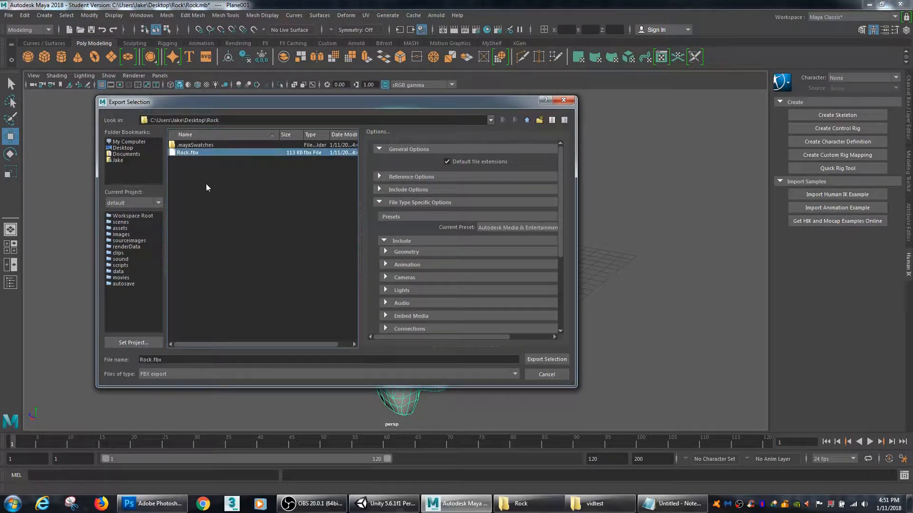
click(174, 374)
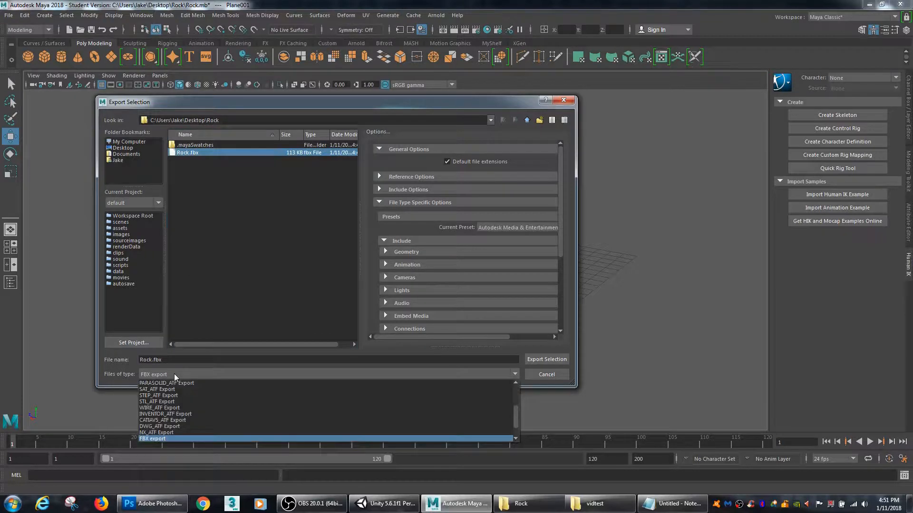
scroll(161, 402, down, 1)
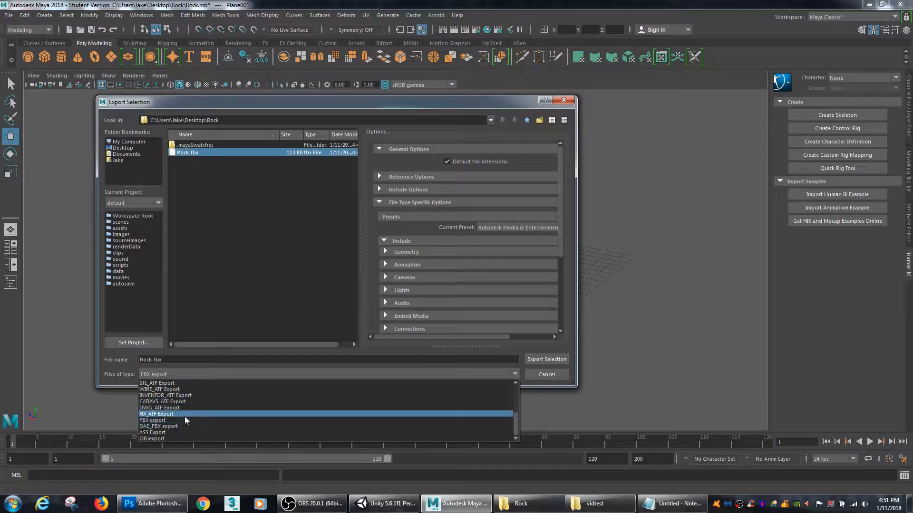
click(177, 422)
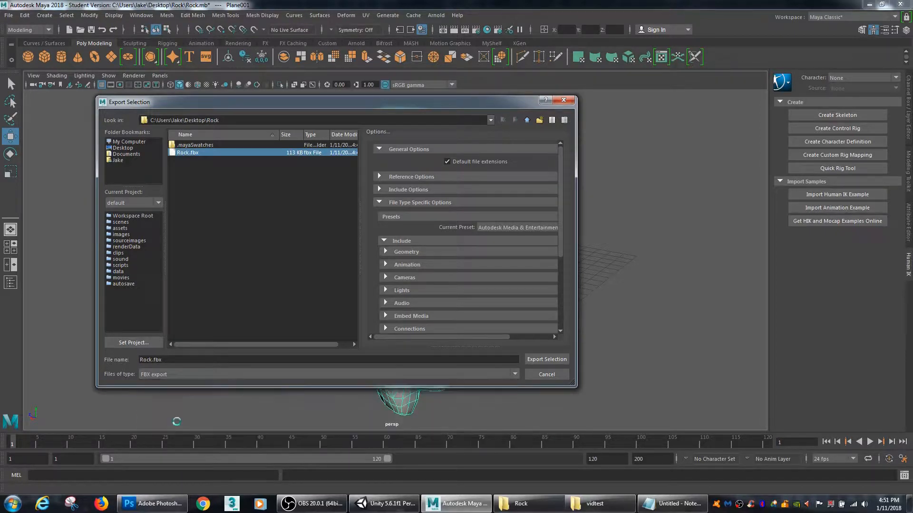
click(170, 378)
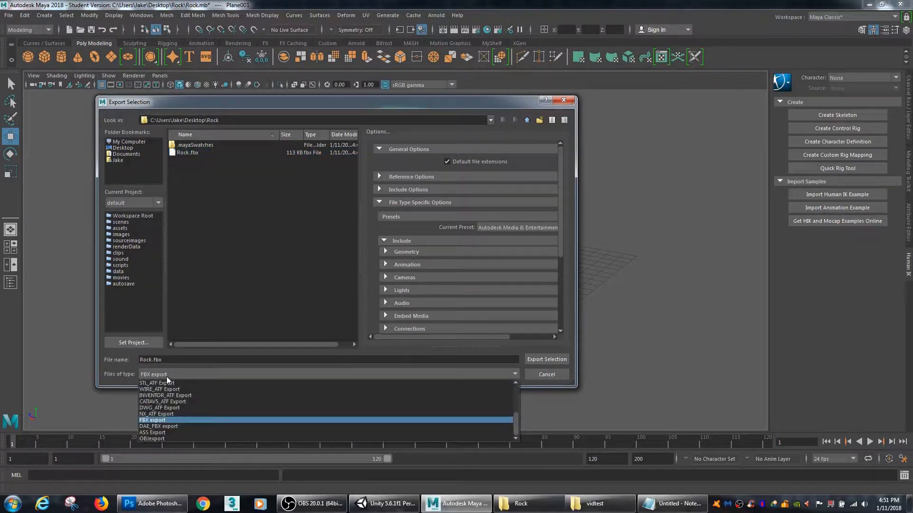
click(154, 421)
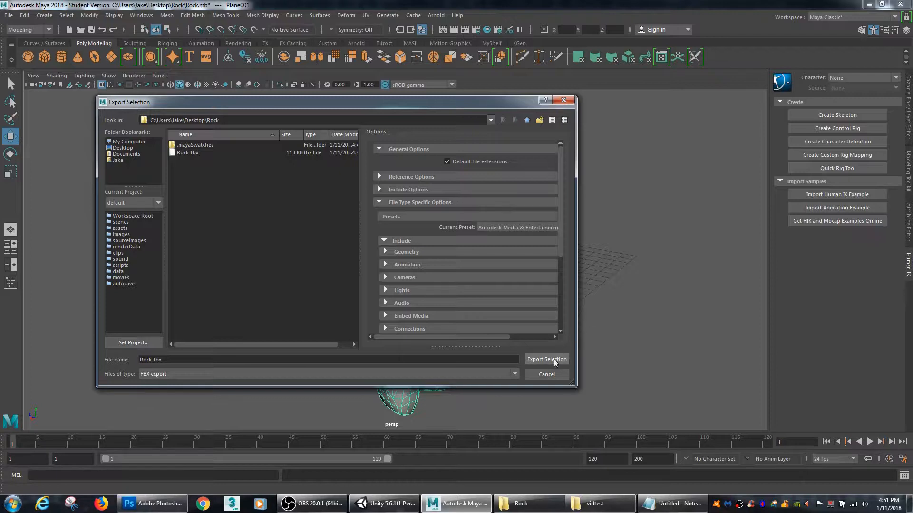
click(196, 153)
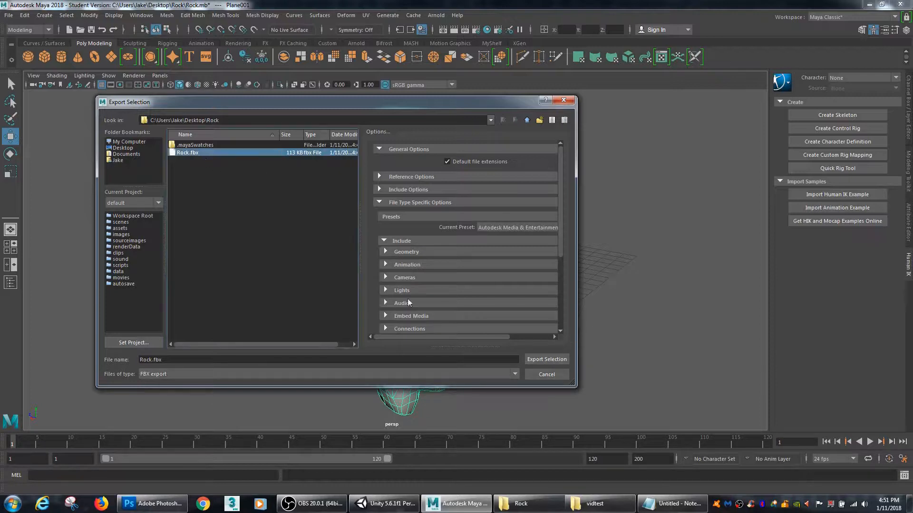
click(547, 360)
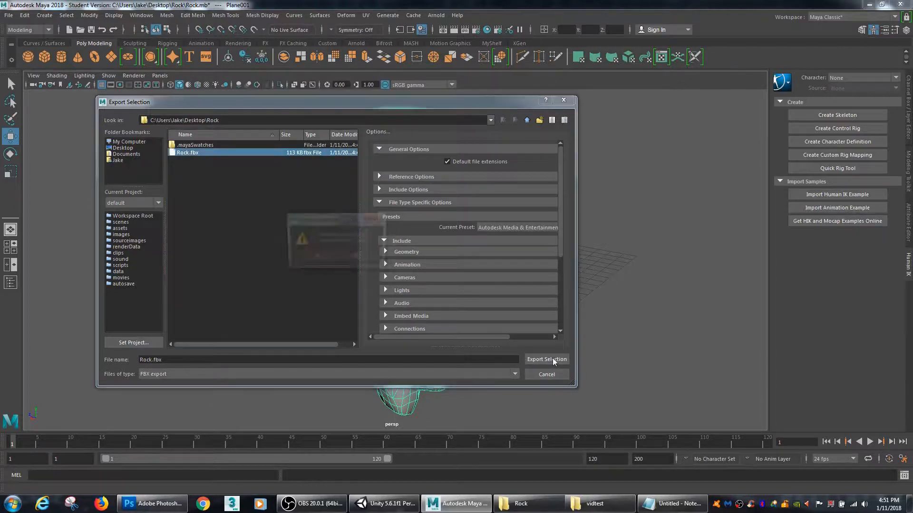
click(316, 257)
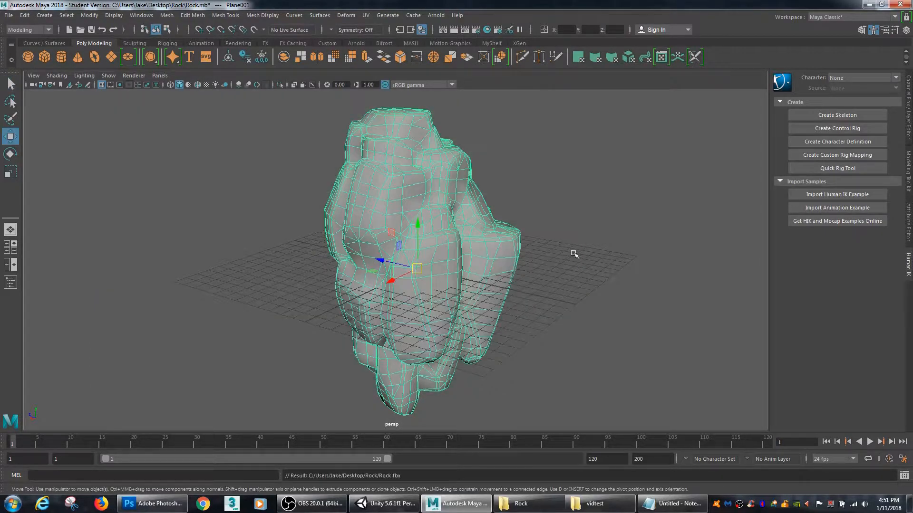
Step: Minimize Maya to reveal Unity and check the exported Rock.fbx in the Rock folder window
click(868, 4)
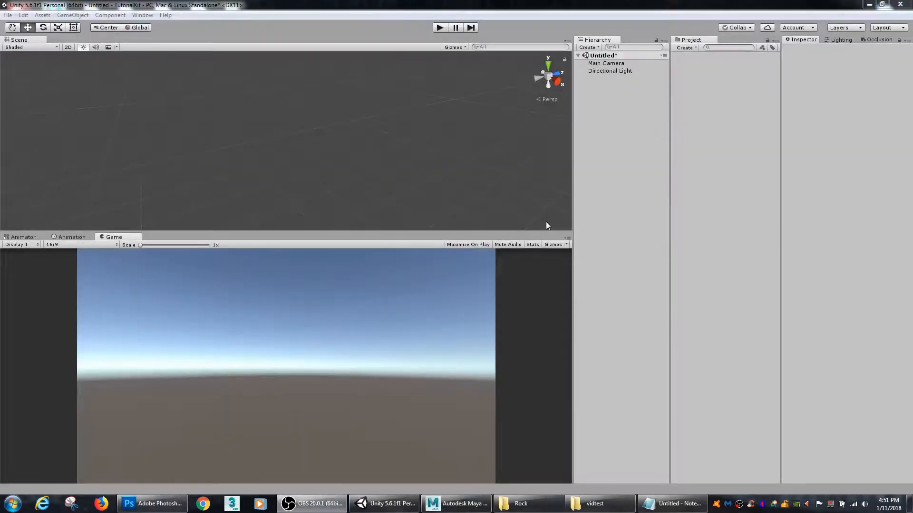
click(521, 504)
drag(542, 83, 410, 75)
drag(333, 74, 305, 71)
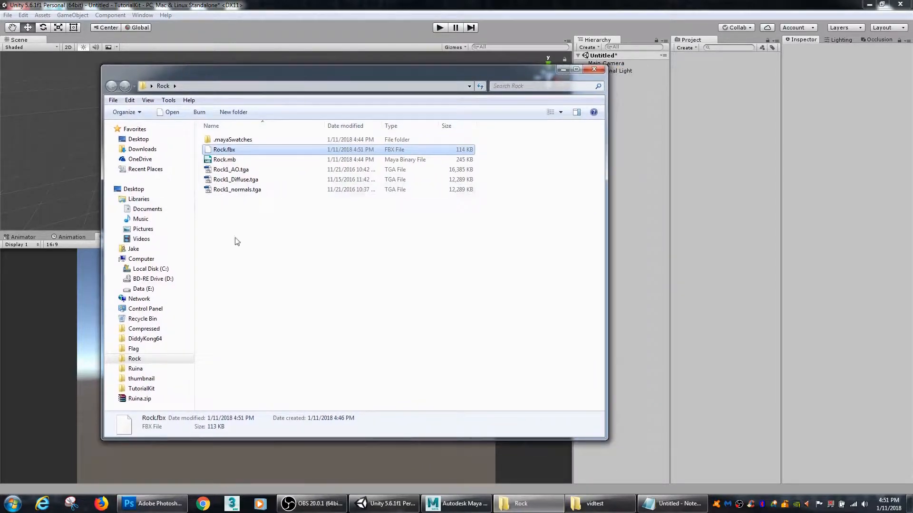
click(237, 242)
click(223, 150)
Step: Create a new folder named 3D in Unity's project assets
right_click(712, 97)
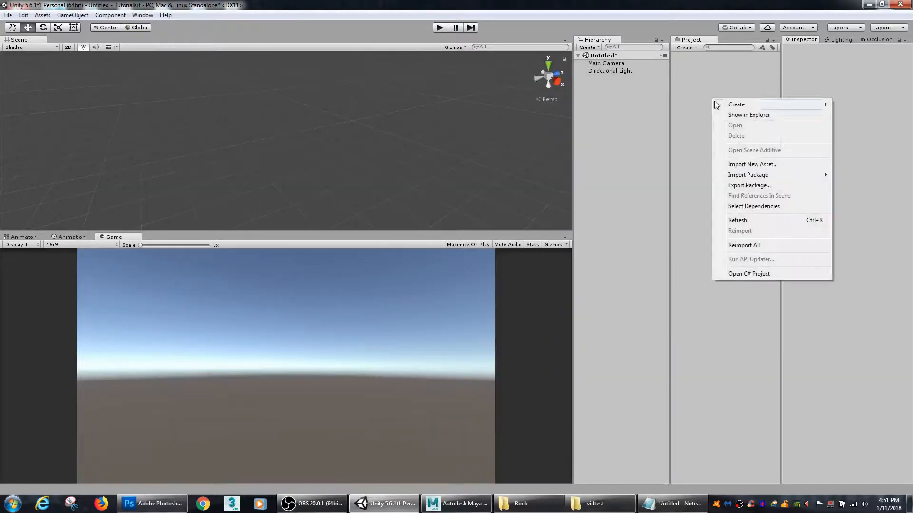
mouse_move(729, 106)
click(694, 106)
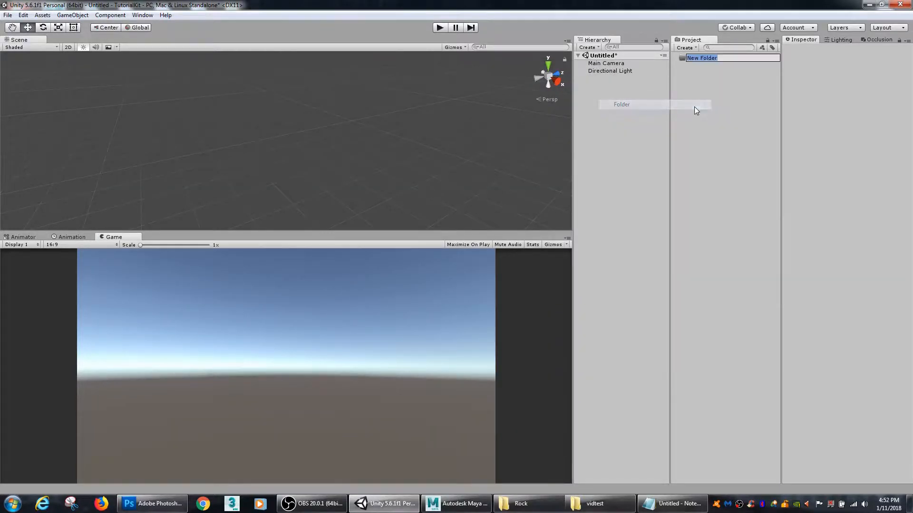
text(3D)
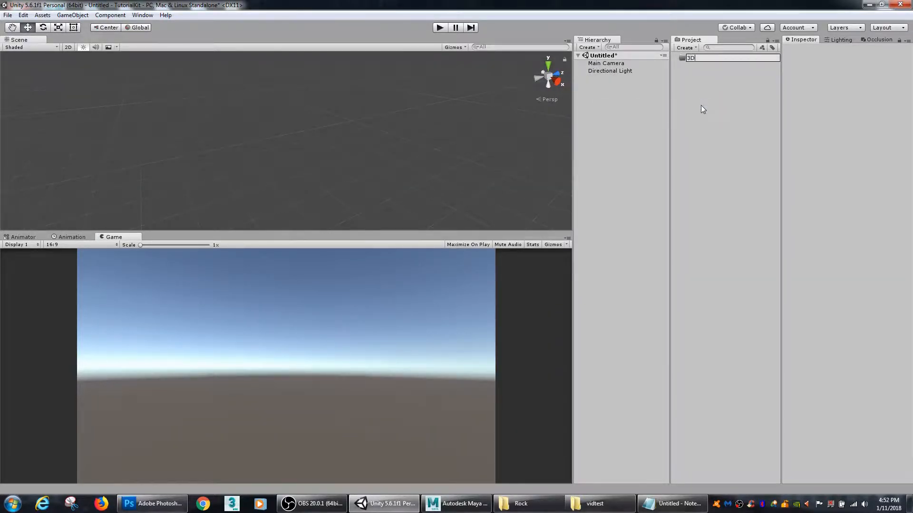
key(Return)
Step: Create a subfolder named Rock inside the 3D folder
right_click(693, 60)
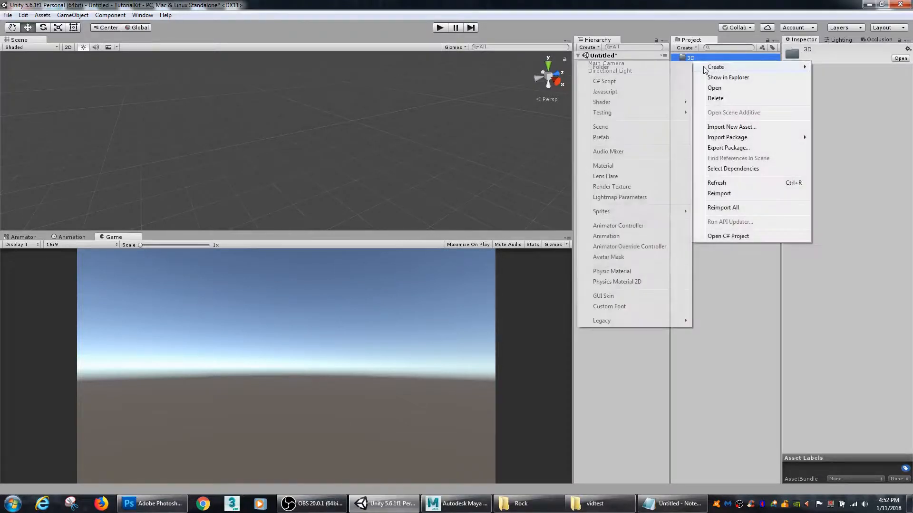
click(685, 67)
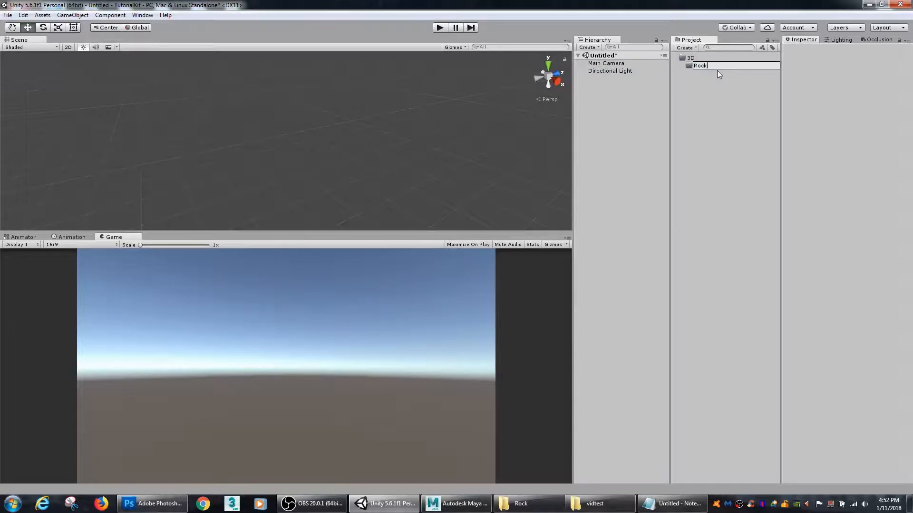
key(Return)
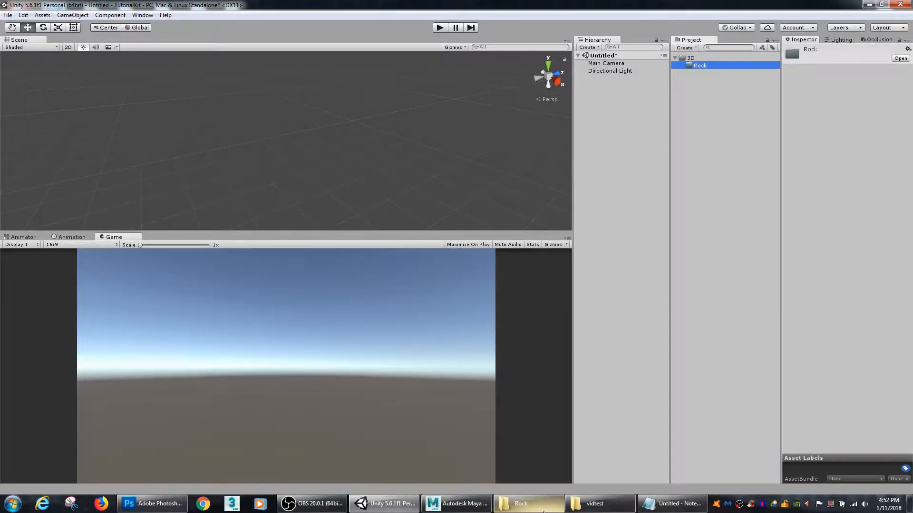
Step: Import Rock.fbx from the Windows Rock folder into Unity's 3D/Rock folder and expand that folder's contents
click(598, 504)
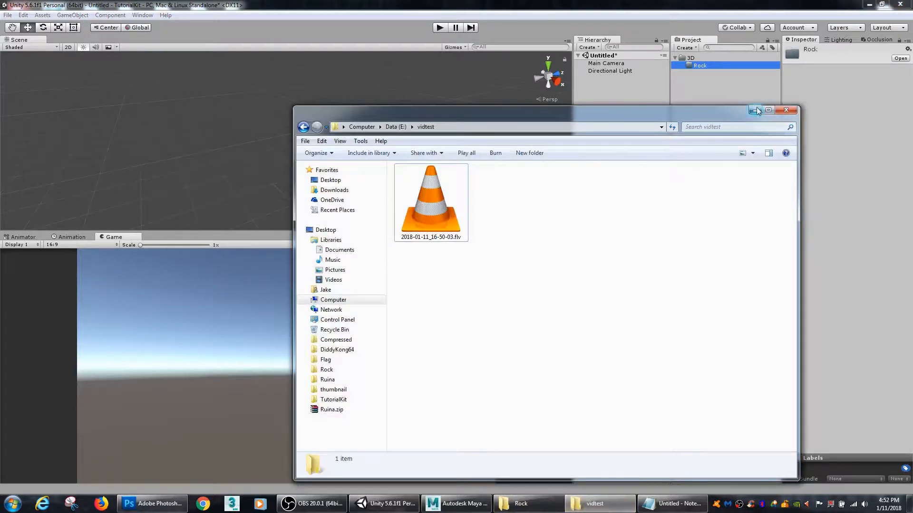
click(756, 110)
click(522, 504)
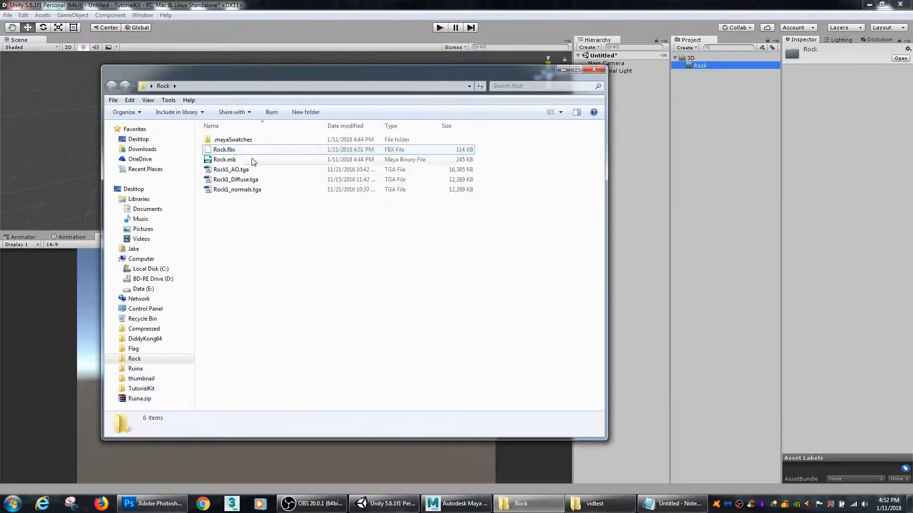
drag(223, 150, 702, 68)
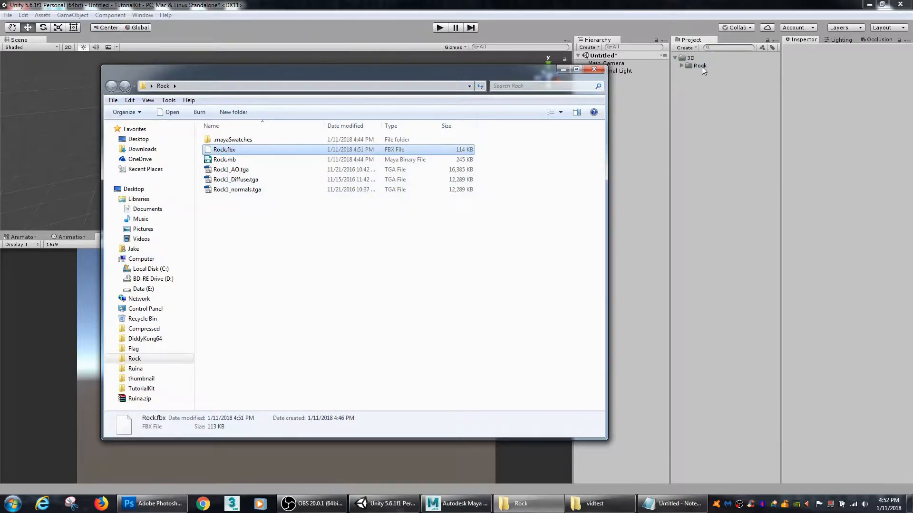
click(698, 66)
click(681, 66)
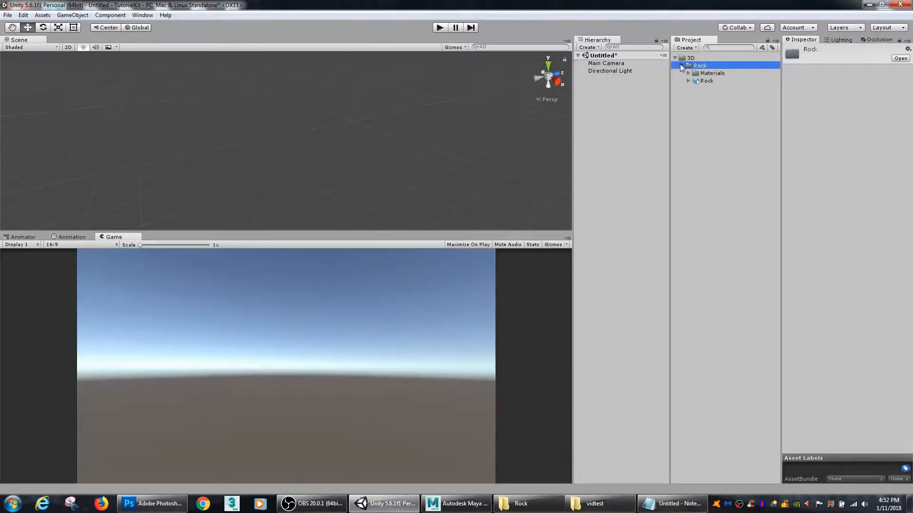
Step: Examine the imported Rock model's settings and the lambert1 material in Materials, using an enlarged preview
click(705, 81)
click(705, 75)
click(704, 82)
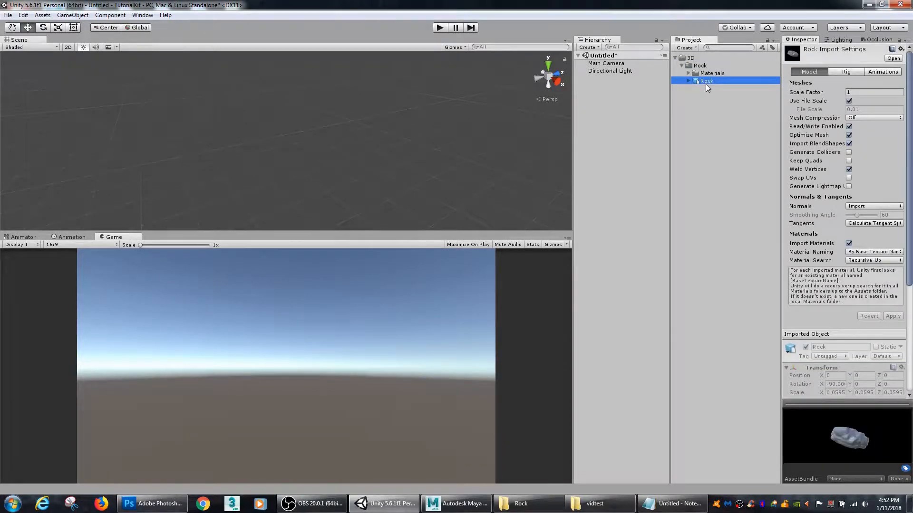
click(710, 73)
click(688, 73)
click(709, 81)
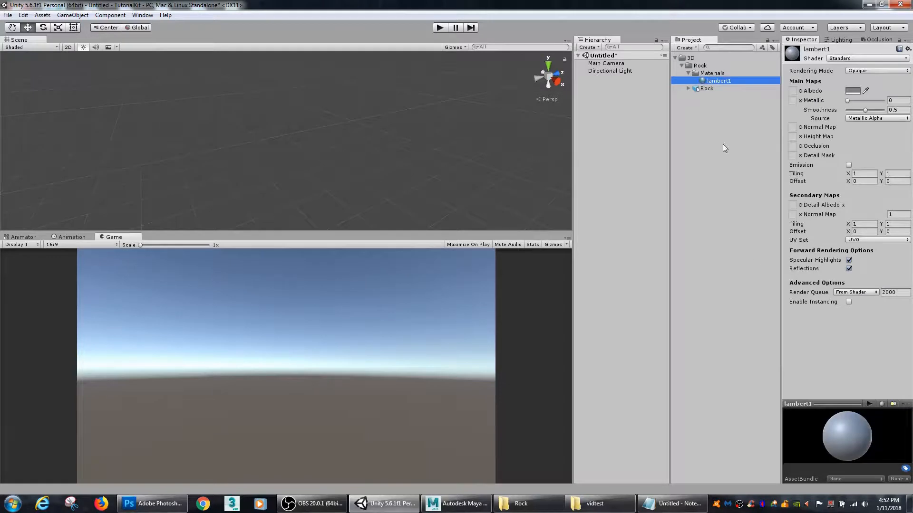
drag(831, 403, 831, 326)
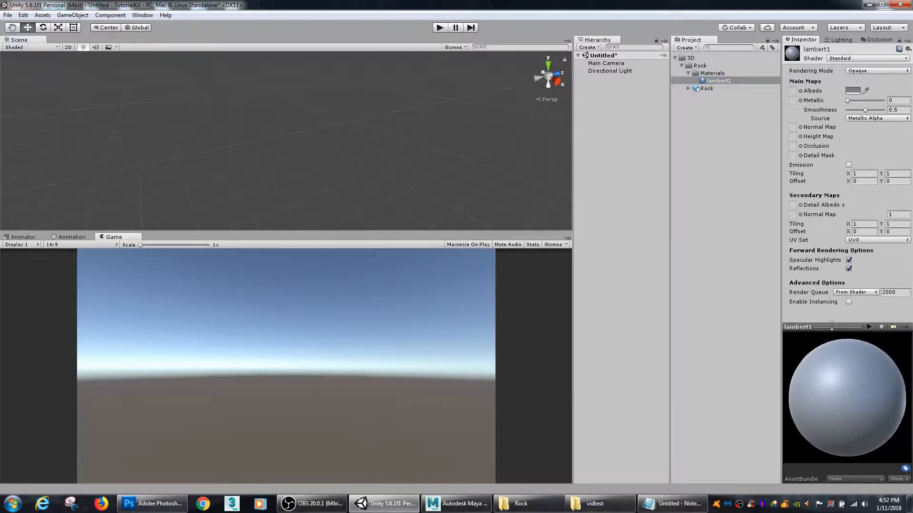
drag(843, 384, 865, 389)
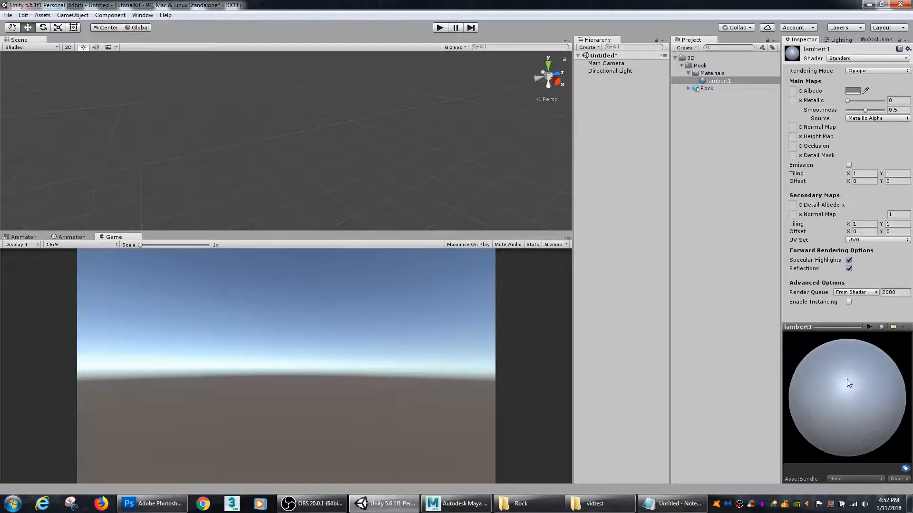
mouse_move(848, 383)
mouse_down()
mouse_move(854, 415)
mouse_move(849, 382)
mouse_up()
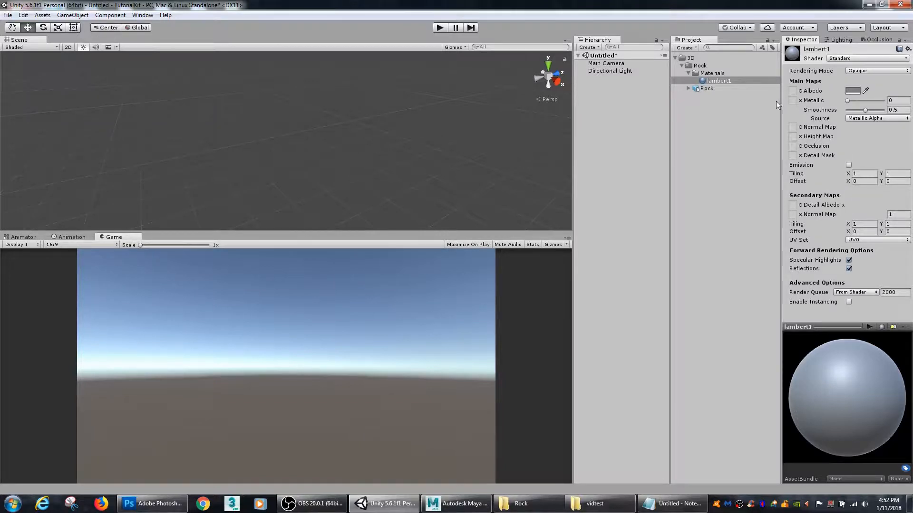
Step: Delete the Materials folder that was imported along with the rock model
click(699, 73)
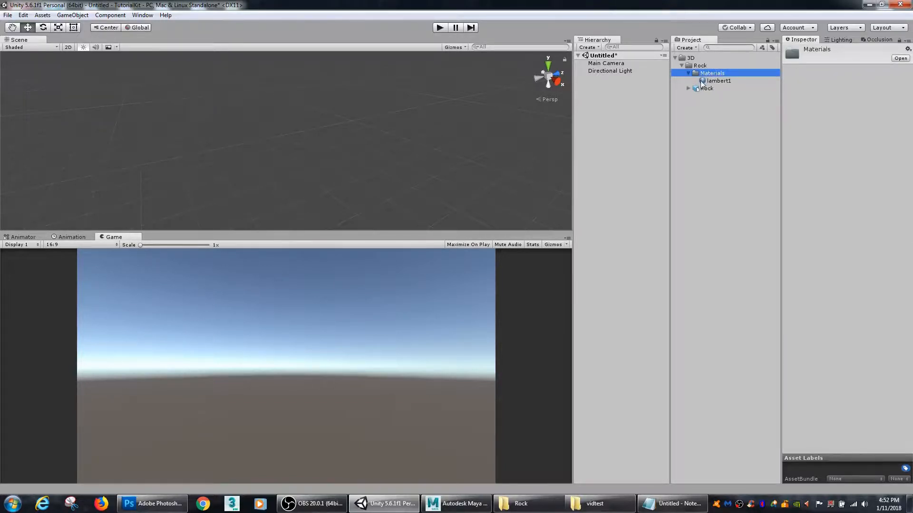
click(688, 73)
click(707, 80)
click(707, 74)
key(Delete)
click(490, 270)
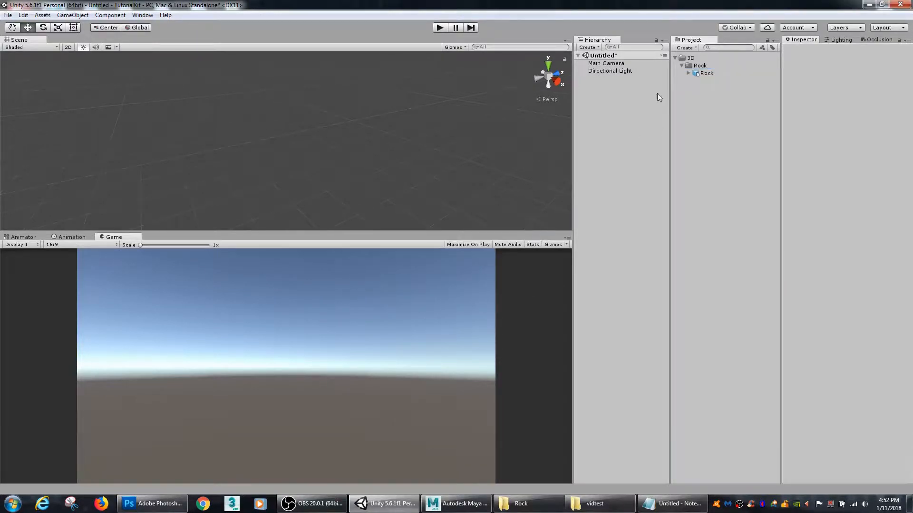
Step: Disable Import Materials for the Rock model in the 3D/Rock folder and apply the change
click(705, 73)
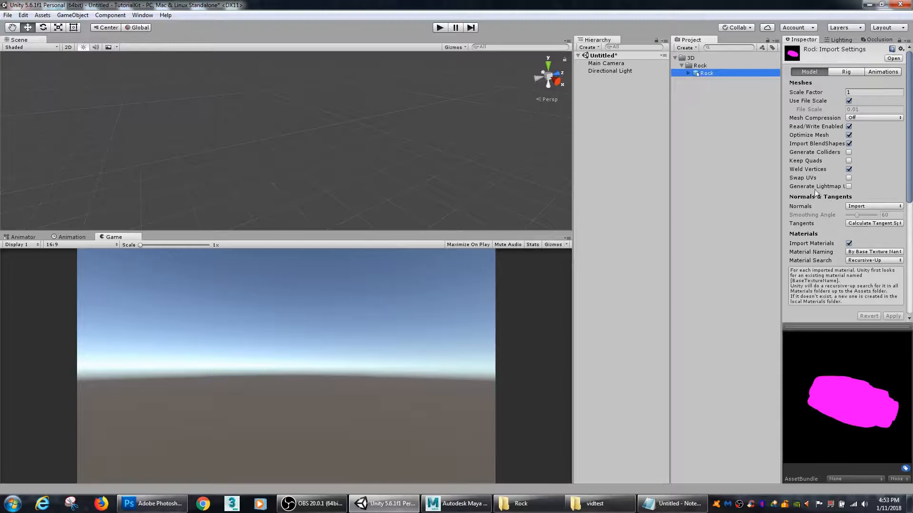
click(706, 94)
click(692, 72)
click(848, 243)
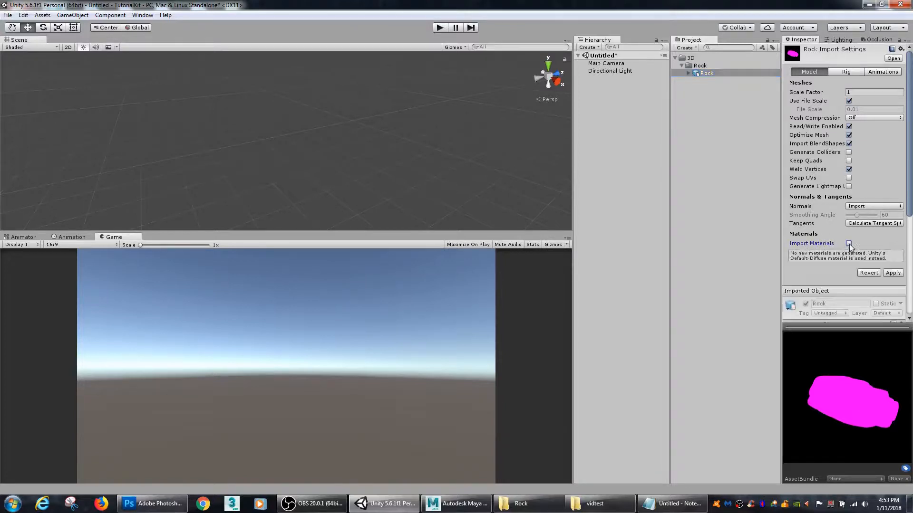
click(893, 274)
drag(852, 414, 865, 395)
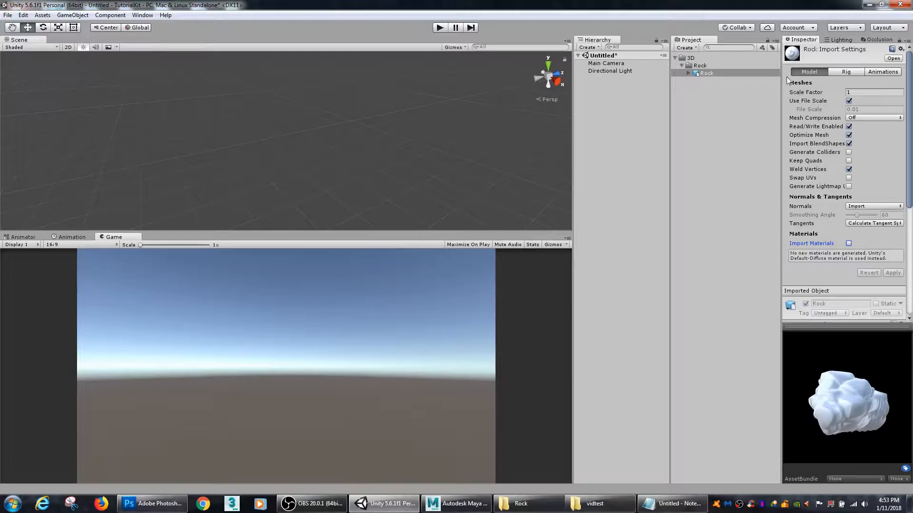
Step: Place the Rock model in the scene and frame it in the Scene view
drag(702, 74, 436, 160)
drag(330, 155, 518, 201)
key(f)
alt+right_drag(522, 186, 357, 149)
alt+right_drag(488, 173, 370, 153)
alt+drag(439, 173, 362, 179)
alt+right_drag(456, 181, 358, 171)
alt+right_drag(480, 172, 422, 162)
alt+drag(417, 169, 255, 155)
Step: Set the scene rock's position to 0, 0, 0 and its scale to 1 on all three axes
click(840, 88)
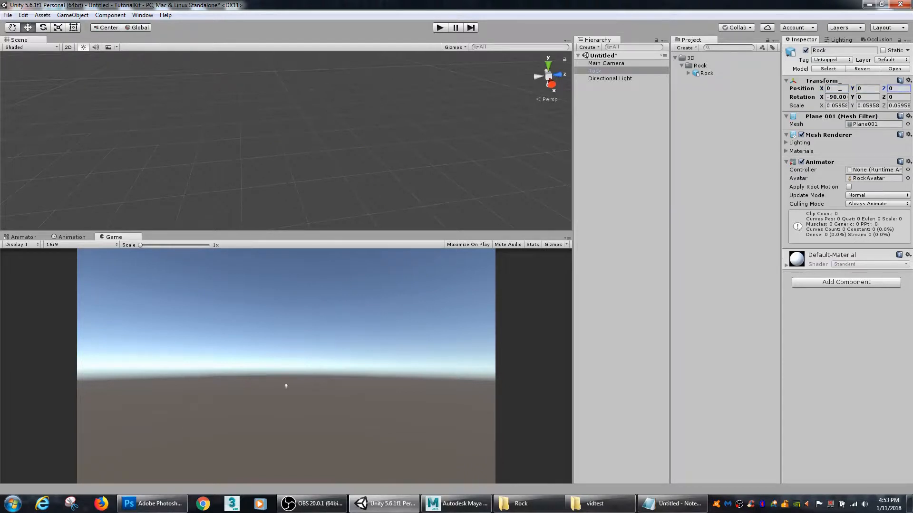
click(832, 105)
text(1)
key(Tab)
text(1)
key(Tab)
text(1)
alt+drag(481, 135, 377, 141)
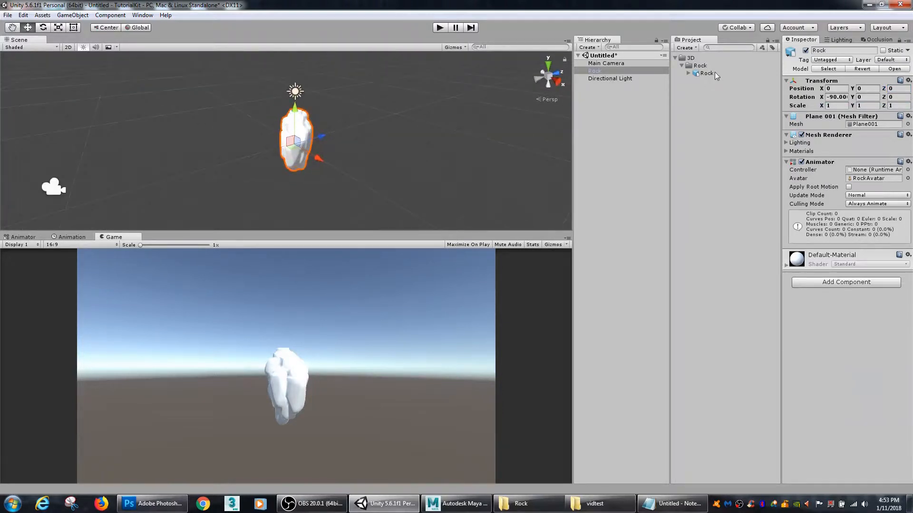
Step: Set the Rock model's import Scale Factor to 5 and apply it
click(708, 74)
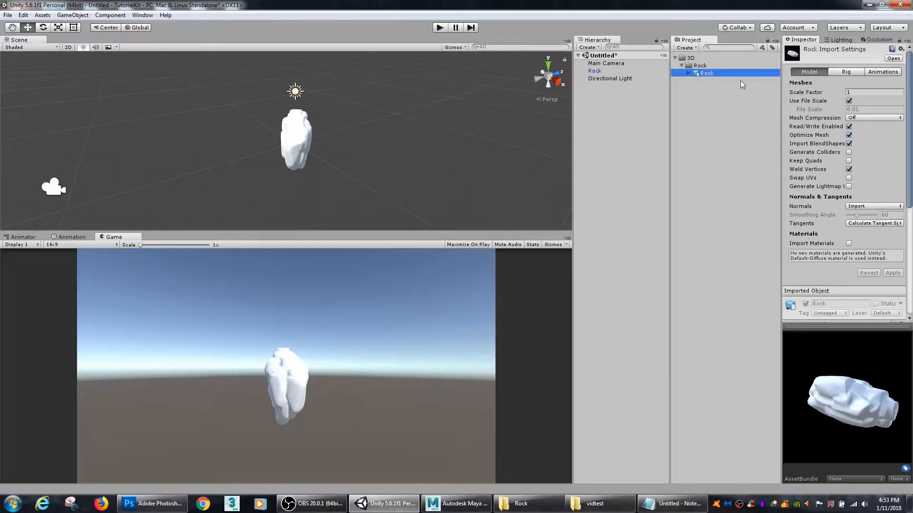
click(850, 92)
text(5)
click(897, 271)
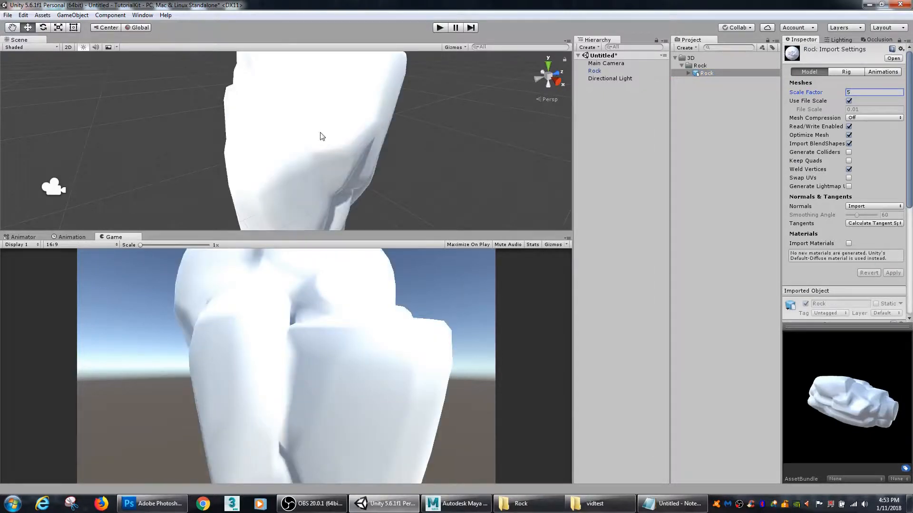
scroll(385, 143, down, 5)
alt+drag(385, 144, 217, 165)
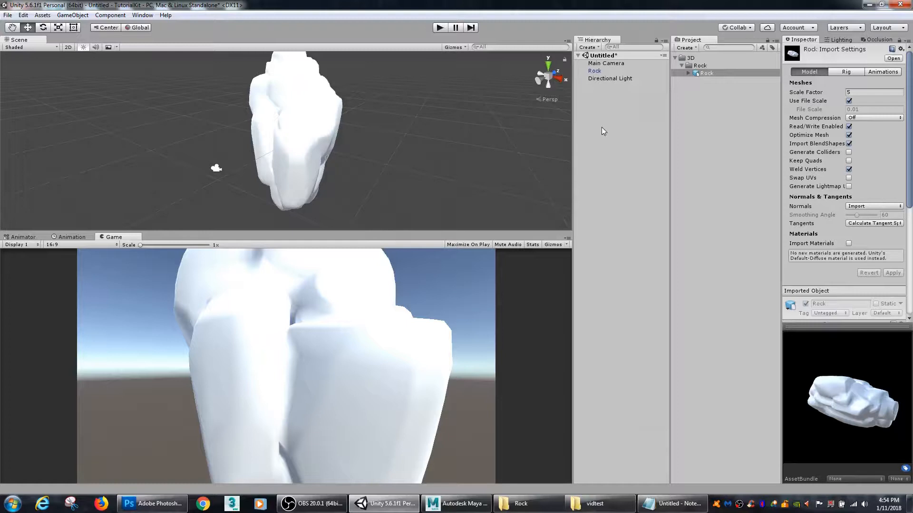
click(702, 73)
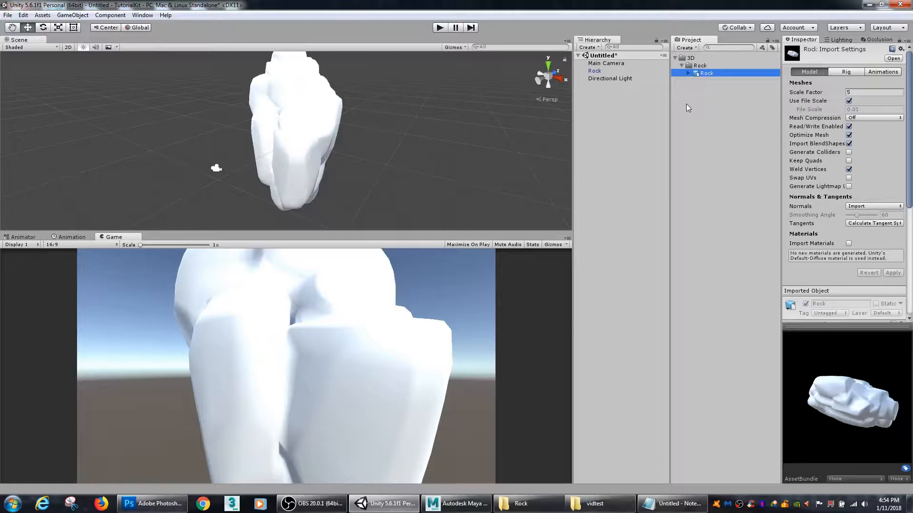
click(697, 112)
click(704, 73)
Step: Add a cube beside the rock as a size reference, at about X 7.56, Y 0.574
alt+drag(440, 127, 214, 196)
click(113, 15)
mouse_move(74, 15)
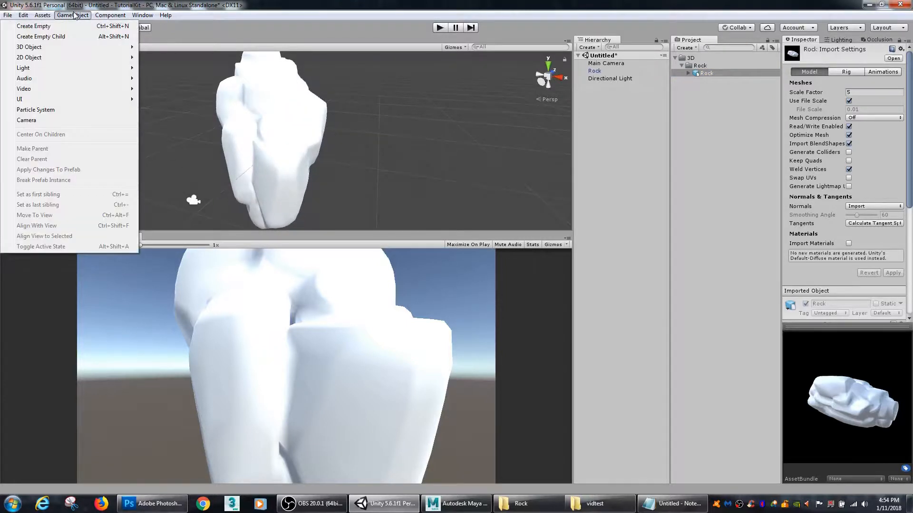
mouse_move(58, 48)
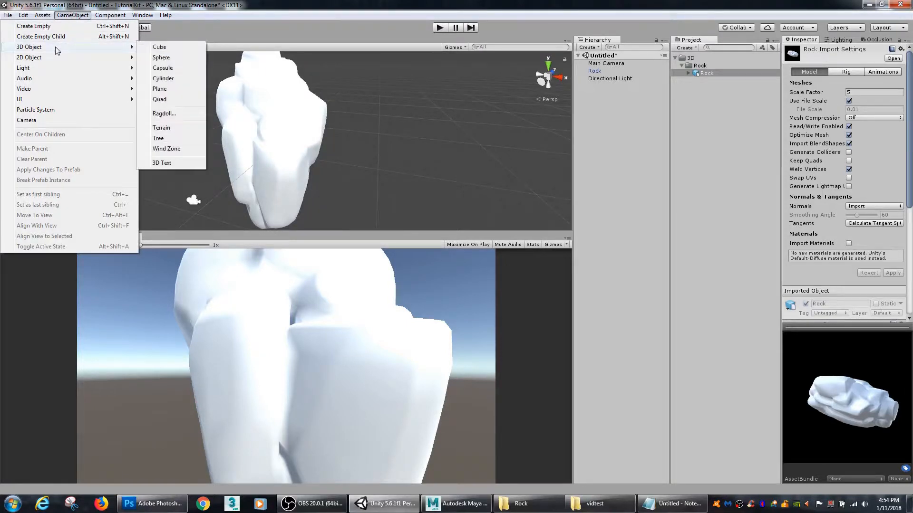
click(161, 48)
drag(323, 149, 483, 125)
key(f)
scroll(168, 186, up, 5)
scroll(510, 181, up, 8)
drag(285, 103, 284, 128)
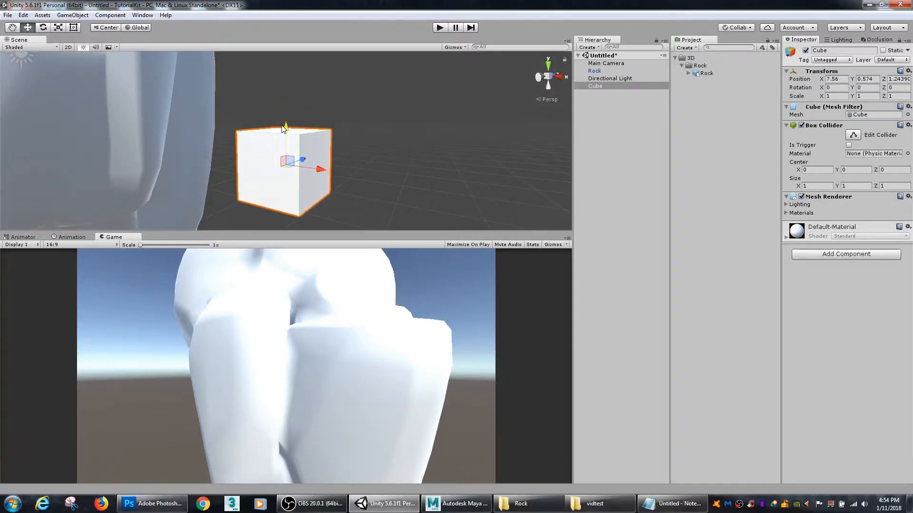
Step: Duplicate the cube and stack the copy on top of the original, at about Y 1.56
alt+right_drag(441, 162, 276, 139)
alt+drag(349, 129, 328, 163)
alt+right_drag(333, 161, 228, 157)
alt+drag(363, 159, 324, 176)
alt+drag(393, 177, 298, 163)
alt+right_drag(298, 163, 421, 161)
alt+right_drag(363, 155, 414, 151)
key(ctrl+d)
drag(285, 128, 291, 94)
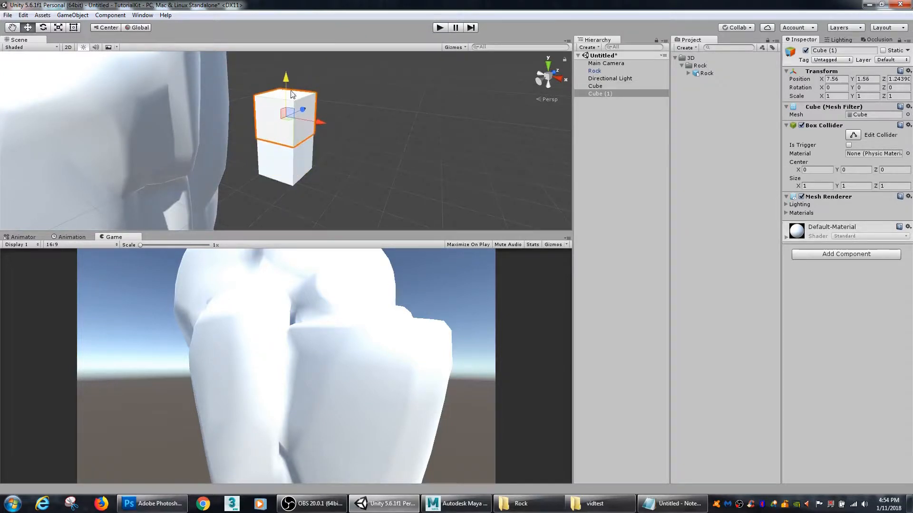
Step: Compare the rock's size with the two stacked cubes from several angles
click(614, 165)
alt+right_drag(371, 152, 157, 143)
alt+right_drag(332, 154, 240, 158)
alt+drag(240, 158, 294, 162)
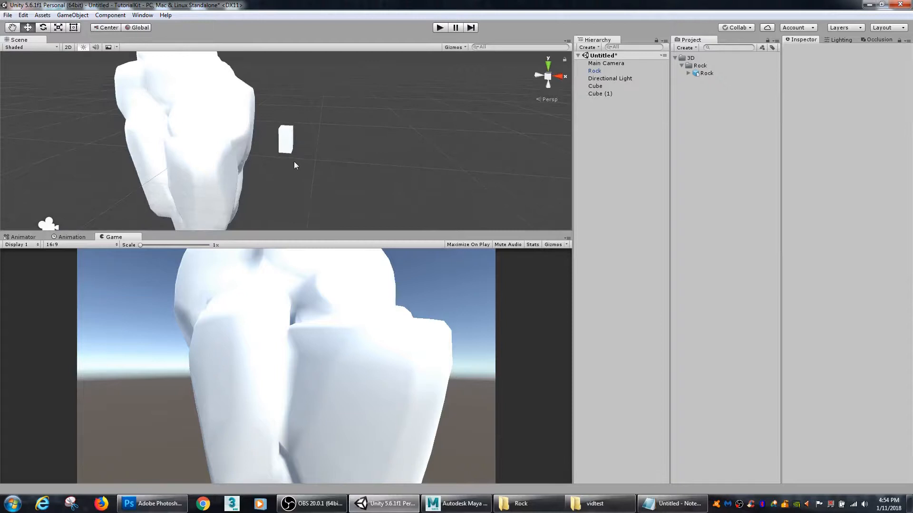
alt+drag(406, 145, 350, 158)
alt+drag(266, 174, 333, 102)
alt+drag(313, 143, 363, 156)
alt+drag(252, 162, 426, 113)
Step: Move the rock in the scene to about X 6.62, Z 12.96, behind the stacked cubes
click(270, 168)
key(r)
middle_drag(468, 116, 352, 131)
alt+drag(162, 85, 234, 94)
alt+right_drag(339, 136, 343, 139)
alt+drag(342, 139, 297, 148)
key(w)
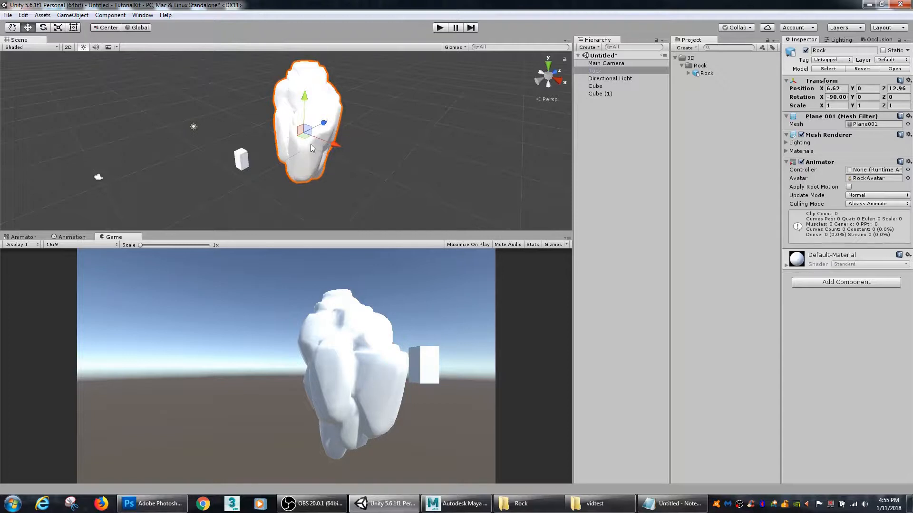
Step: Try rotating and scaling the rock in the scene, and undo these trial changes
key(e)
drag(323, 151, 283, 89)
key(r)
drag(336, 126, 351, 121)
alt+drag(305, 151, 335, 159)
key(ctrl+z)
key(ctrl+z)
key(ctrl+z)
key(ctrl+z)
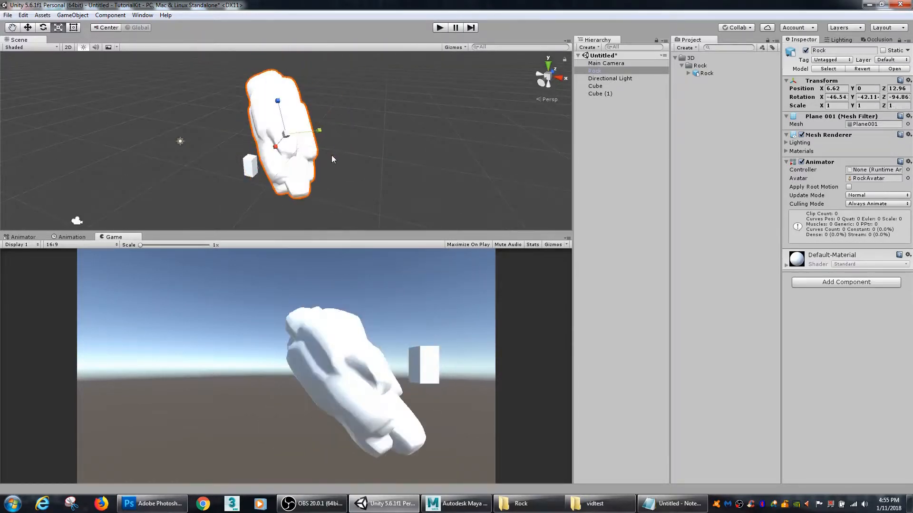
key(ctrl+z)
Step: Move the rock to about X -3.42, Z 1.95, on the other side of the stacked cubes
alt+right_drag(244, 189, 373, 193)
alt+drag(372, 194, 324, 192)
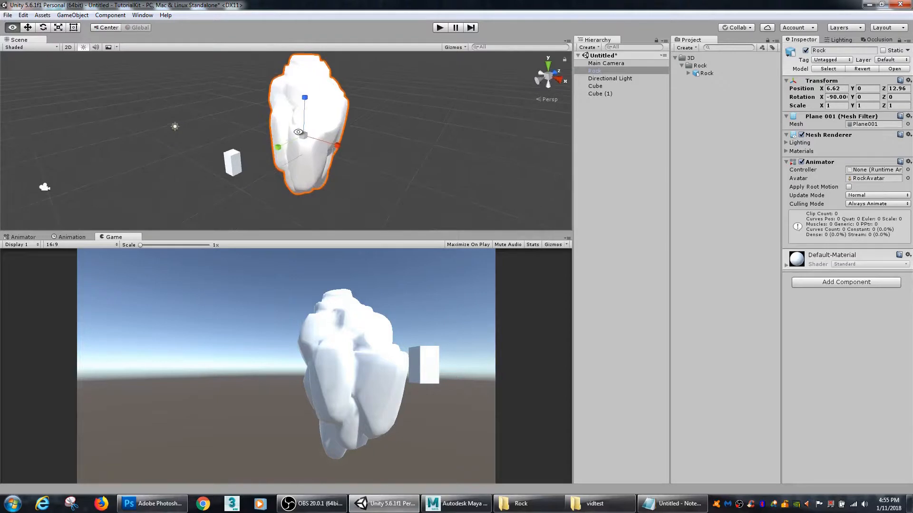
alt+middle_drag(299, 133, 266, 161)
alt+right_drag(267, 162, 394, 158)
alt+middle_drag(349, 175, 349, 143)
mouse_move(204, 153)
alt+mouse_down()
mouse_move(310, 139)
mouse_move(200, 155)
alt+mouse_up()
key(w)
drag(278, 146, 304, 164)
key(f)
alt+right_drag(304, 164, 342, 171)
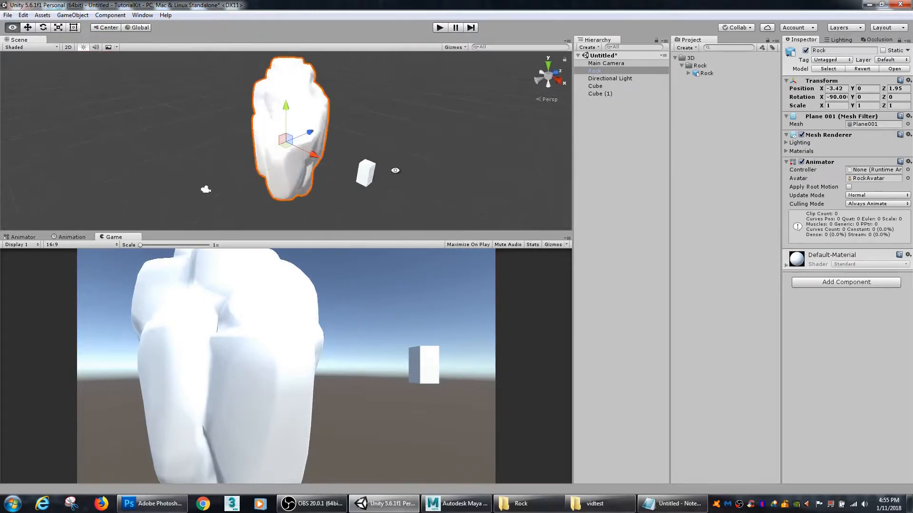
Step: Create a subfolder named Textures inside the project's Rock folder
click(701, 66)
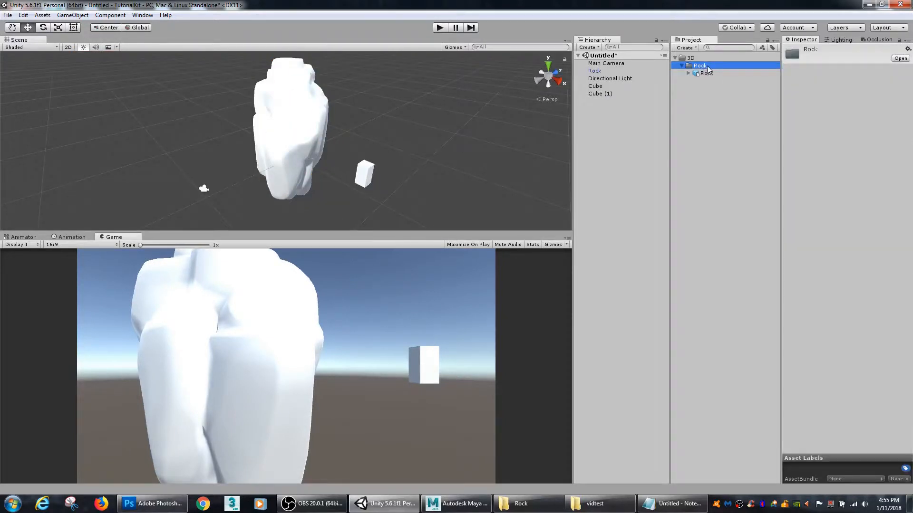
right_click(711, 69)
mouse_move(727, 72)
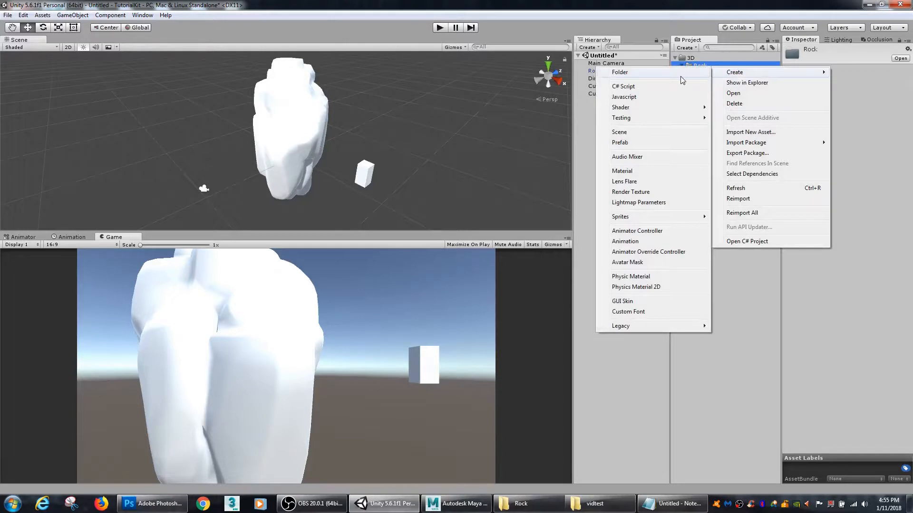
click(680, 76)
text(Textures)
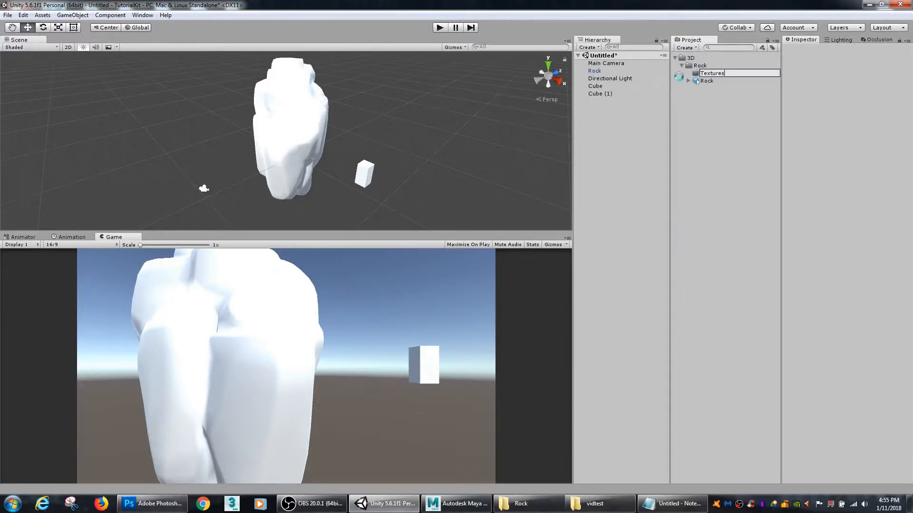
key(Return)
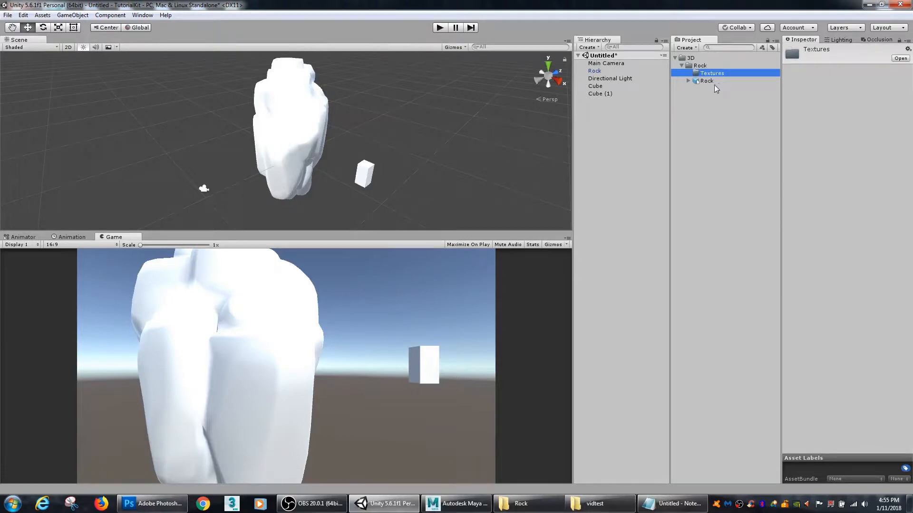
Step: Import Rock1_AO.tga, Rock1_Diffuse.tga and Rock1_normals.tga from the Windows Rock folder into the Textures folder and expand it
click(522, 504)
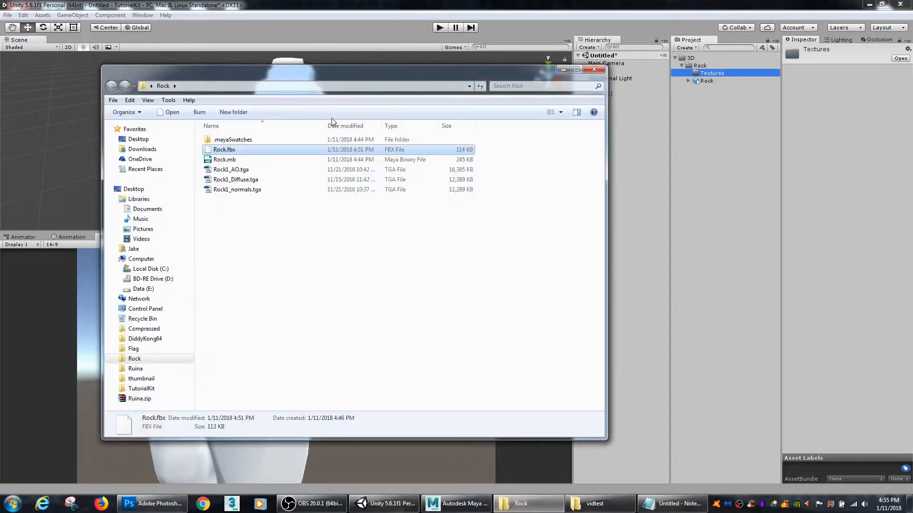
drag(282, 221, 706, 72)
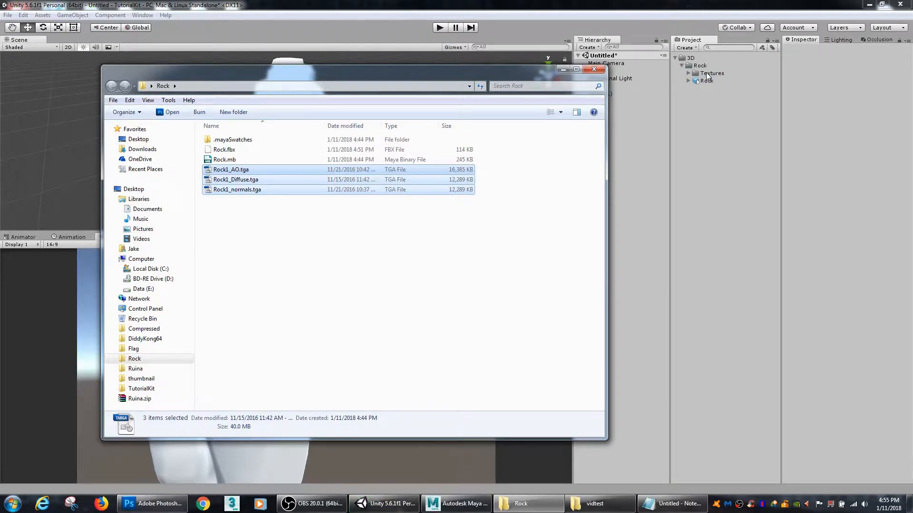
click(707, 74)
click(689, 73)
Step: Examine the previews and import settings of the diffuse, normals and AO textures with a widened Inspector
click(723, 89)
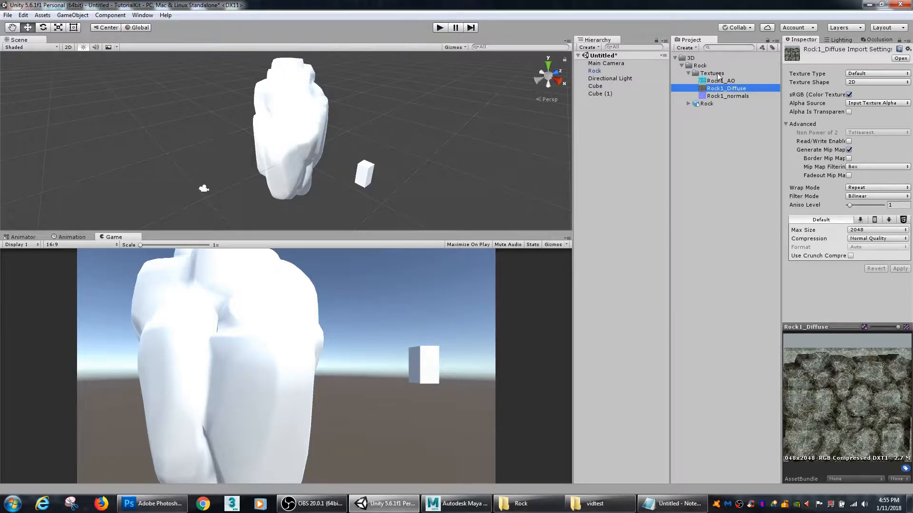
click(718, 75)
click(726, 89)
click(734, 96)
drag(781, 123, 739, 123)
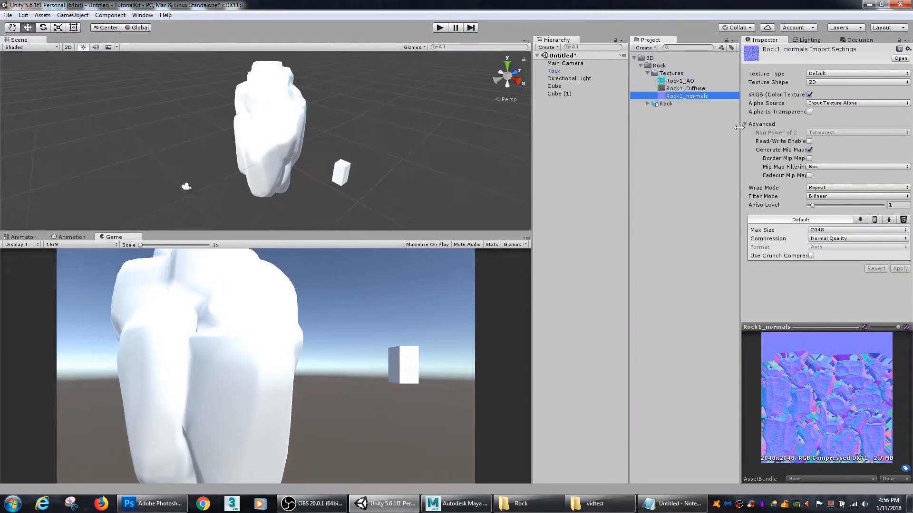
click(695, 89)
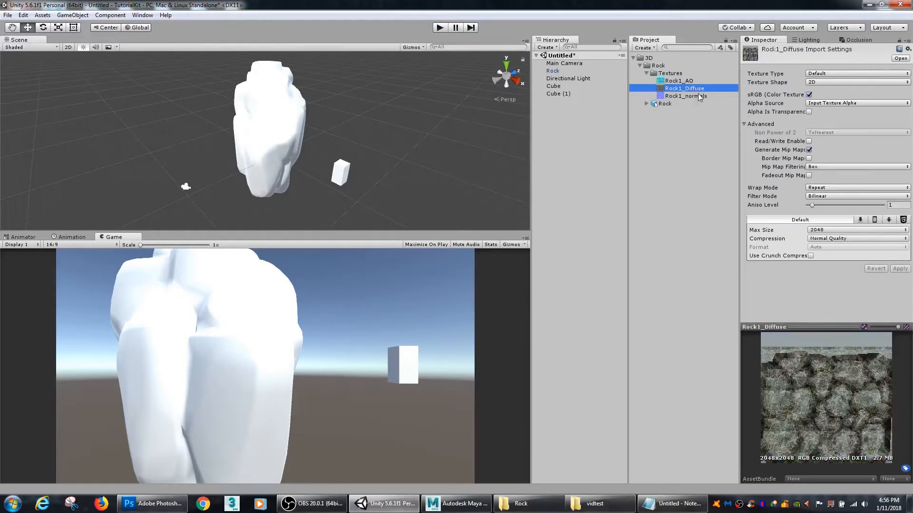
click(692, 97)
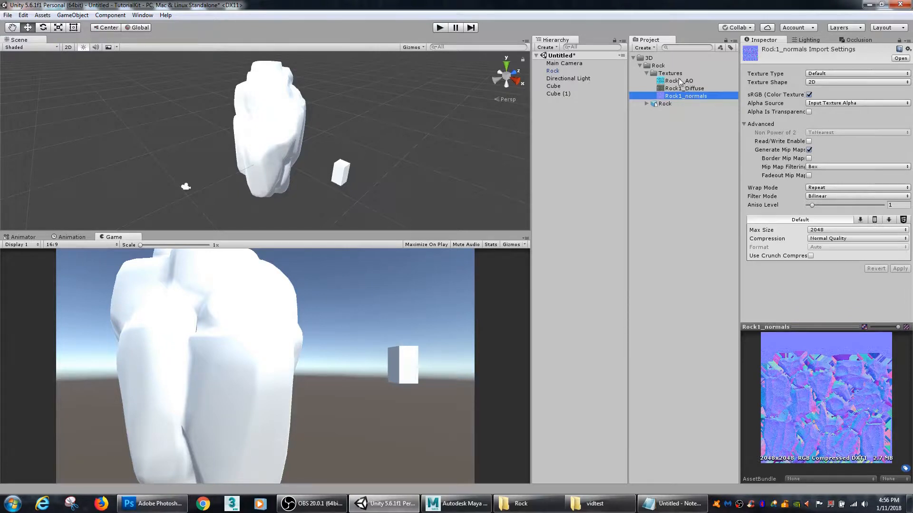
click(680, 81)
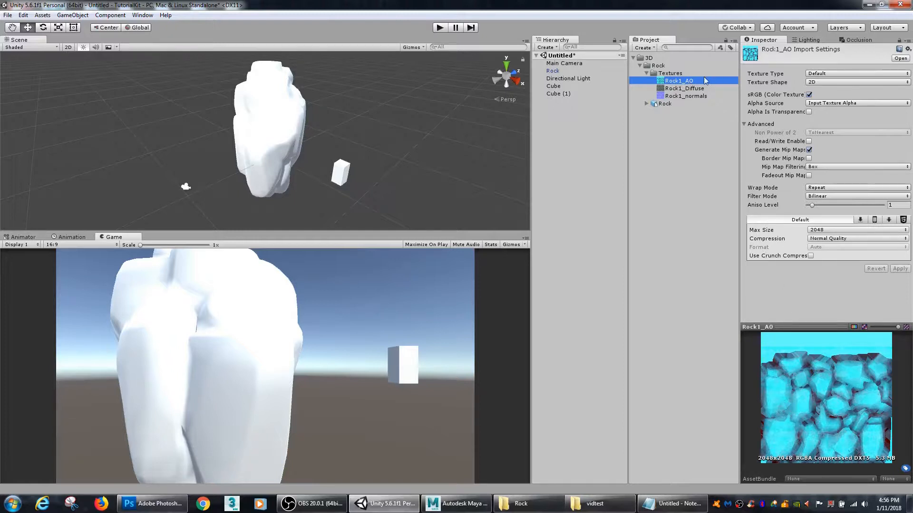
click(696, 89)
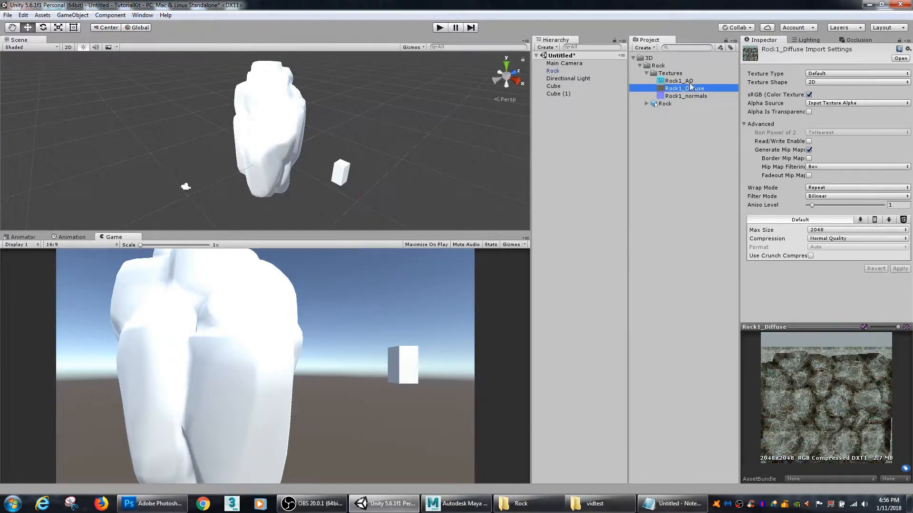
click(683, 81)
Step: Create a material named Rock in the Textures folder
right_click(676, 74)
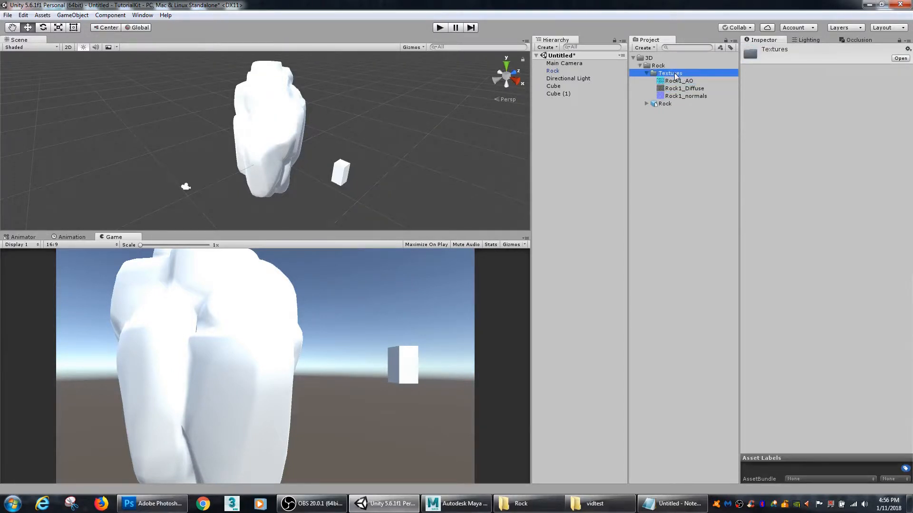
mouse_move(685, 79)
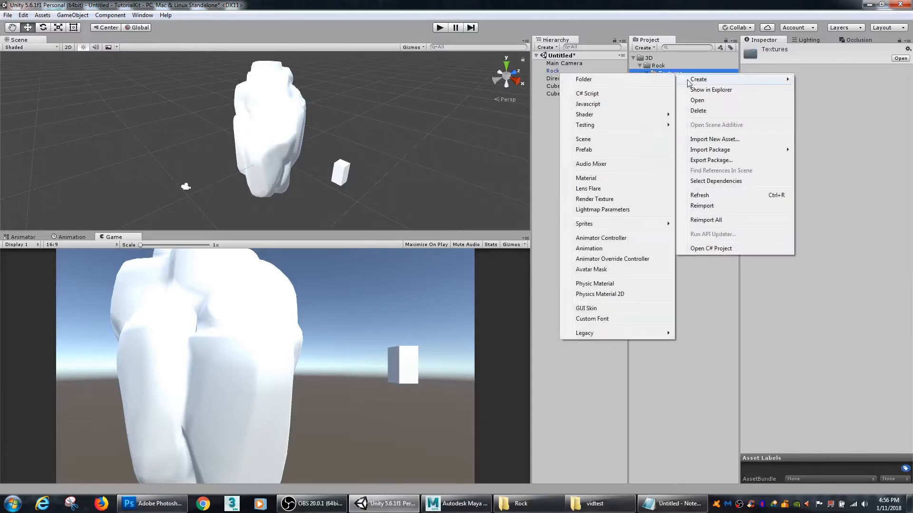
click(602, 178)
text(Rock)
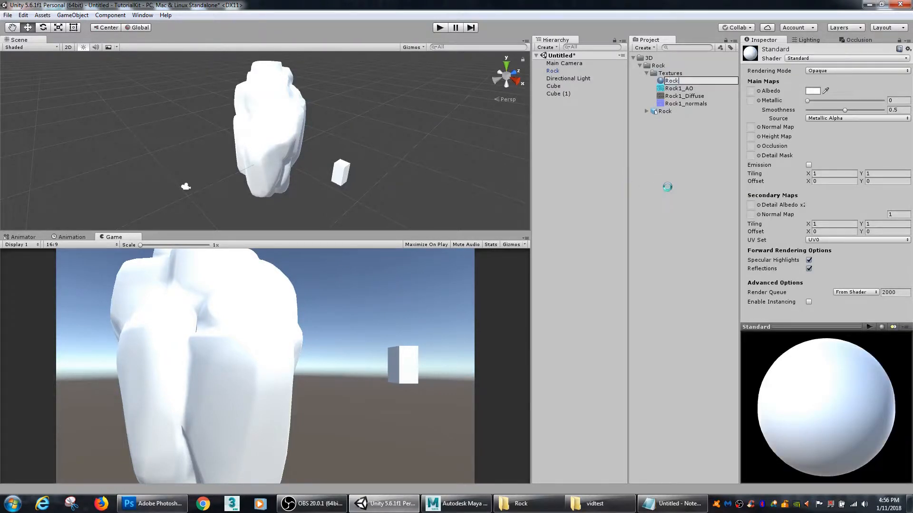
key(Return)
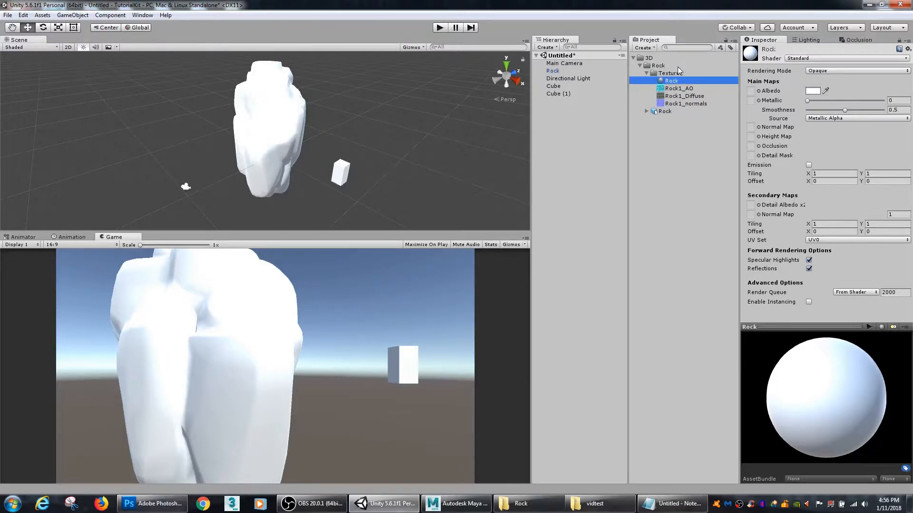
right_click(679, 80)
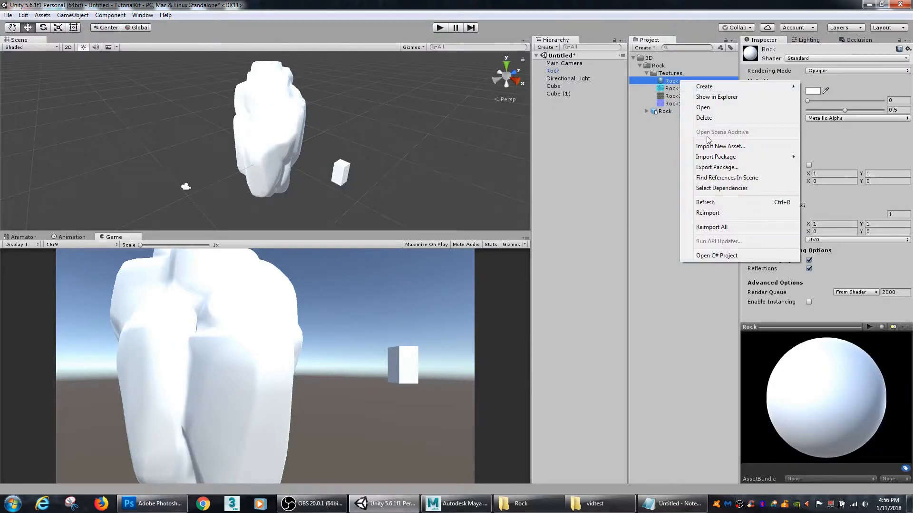
mouse_move(709, 89)
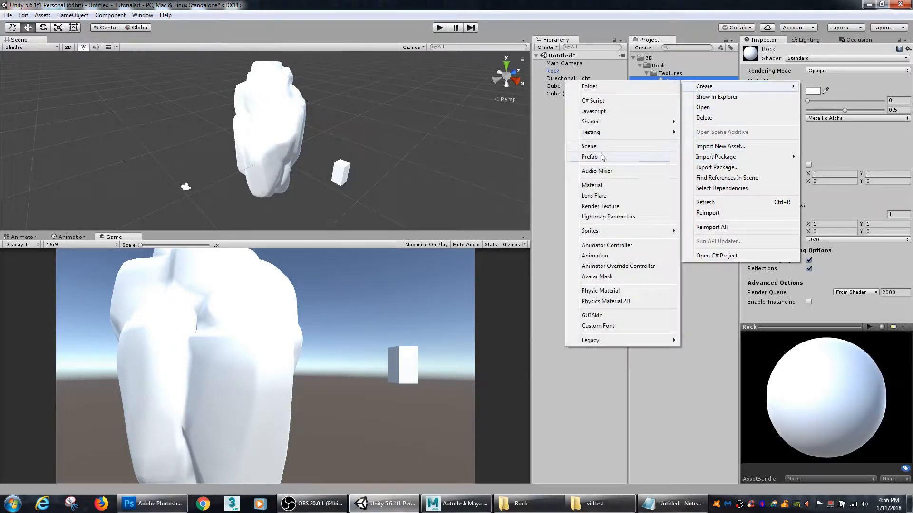
click(561, 163)
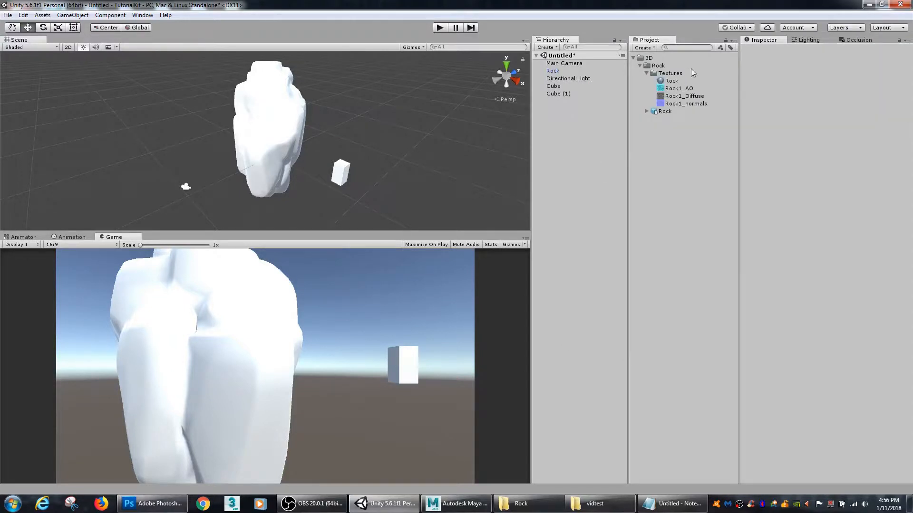
Step: Open the Rock1_AO texture in Photoshop from the project and examine its Red, Green, Blue and Alpha 1 channels individually
click(692, 83)
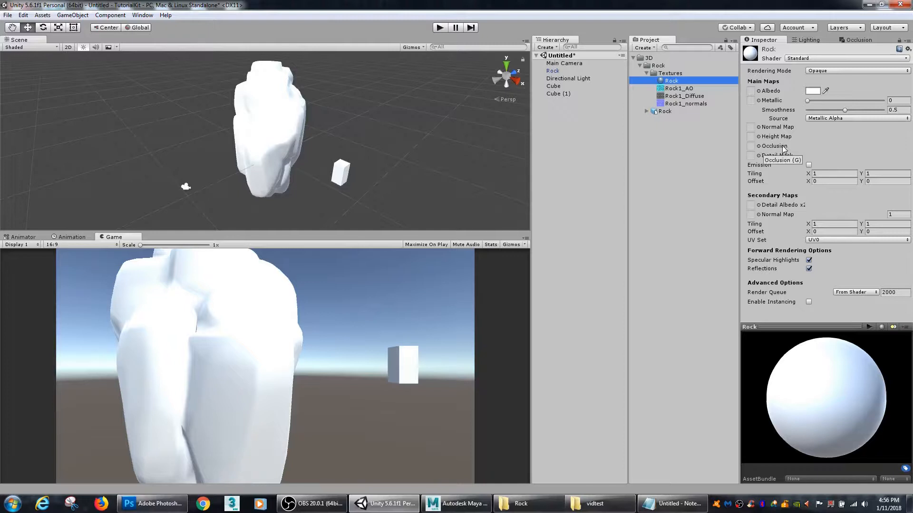
double_click(682, 91)
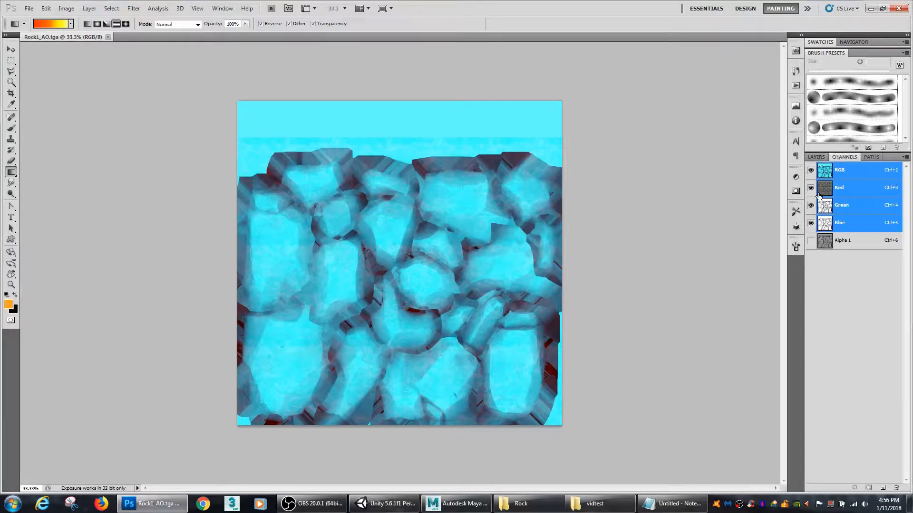
click(825, 192)
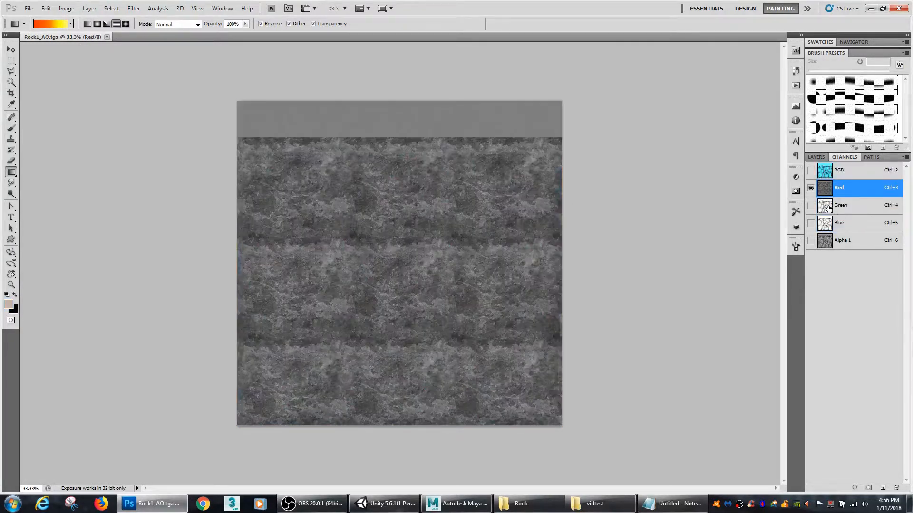
click(826, 209)
click(826, 228)
click(826, 244)
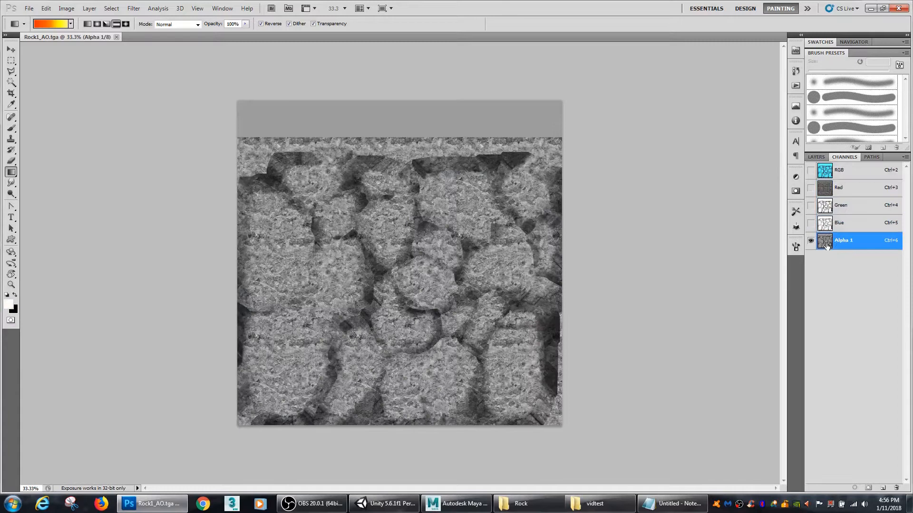
click(828, 192)
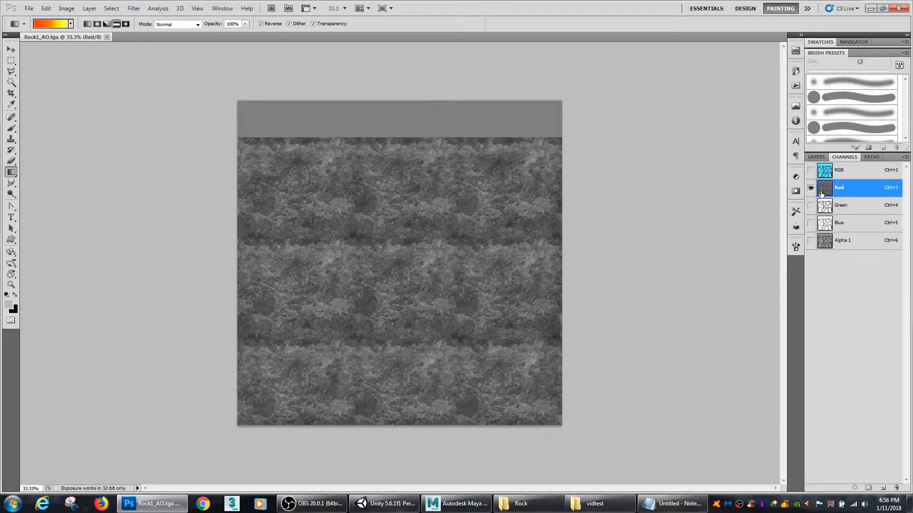
click(823, 226)
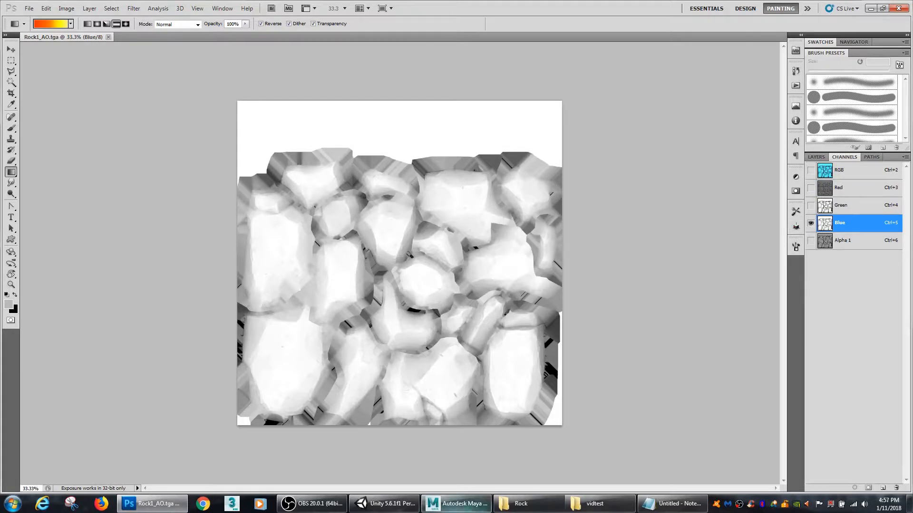
Step: Switch back to Unity and view the textures available for the Rock material's Occlusion map without choosing one
key(alt+Tab)
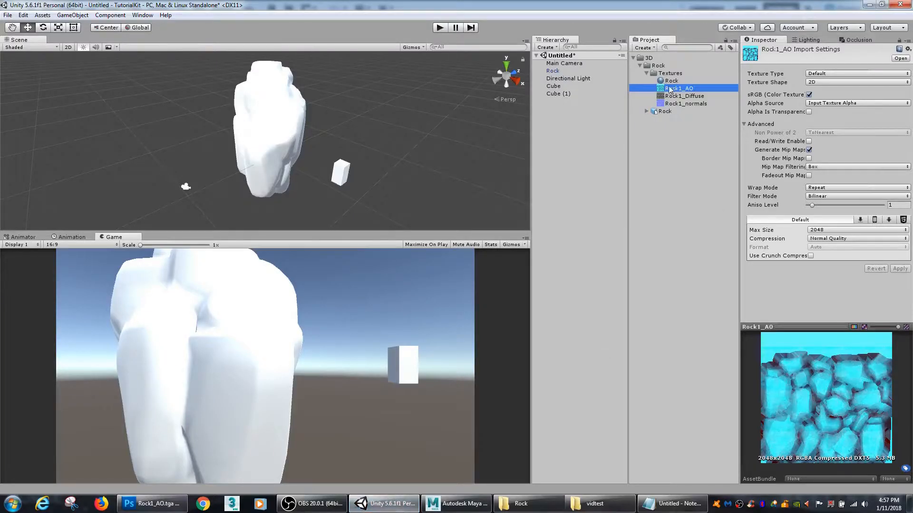
click(670, 81)
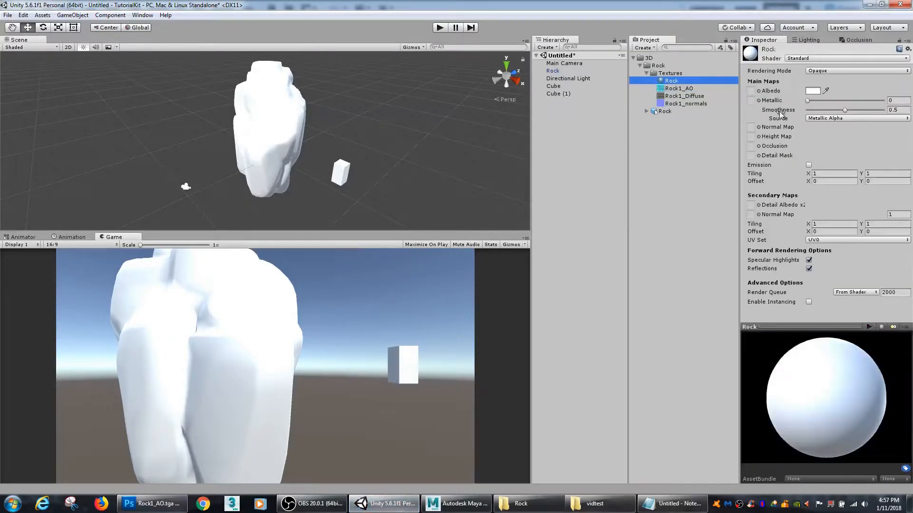
click(759, 146)
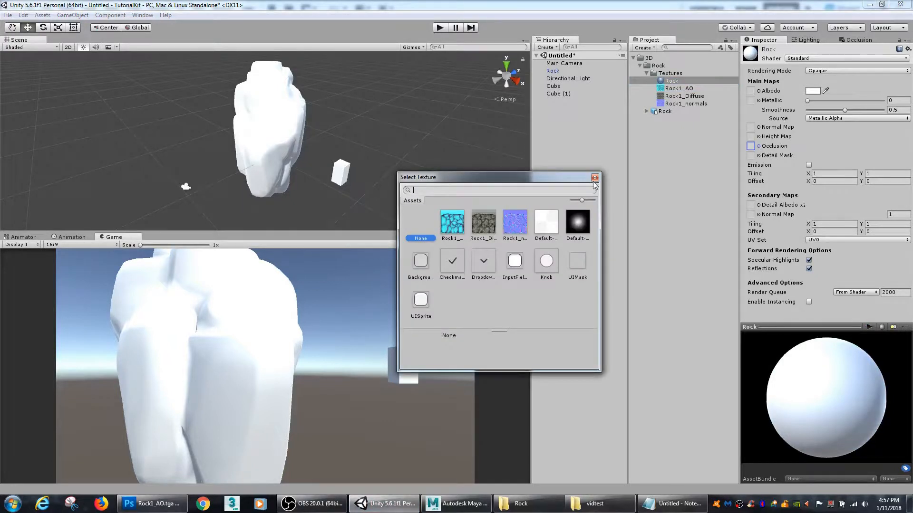
click(595, 178)
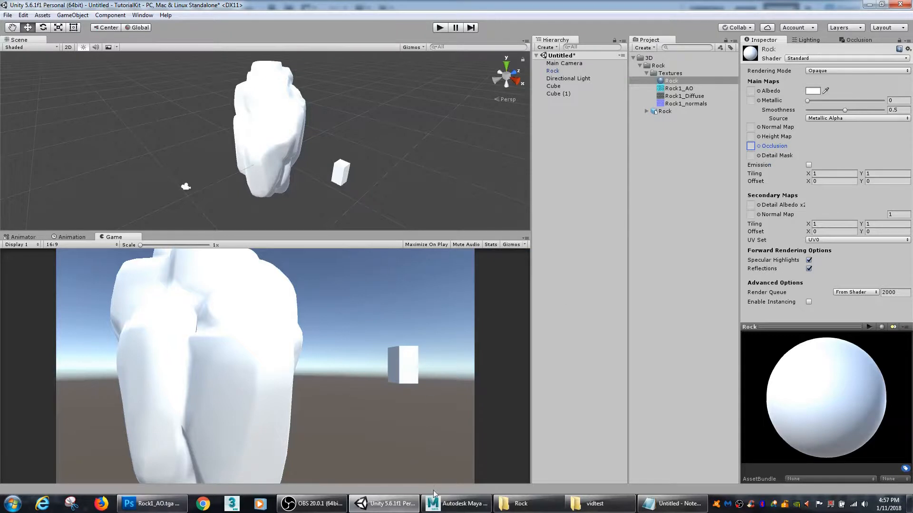
Step: Compare the Green and Blue channels of Rock1_AO.tga in Photoshop, then check the Rock material's Height Map slot in Unity
click(151, 505)
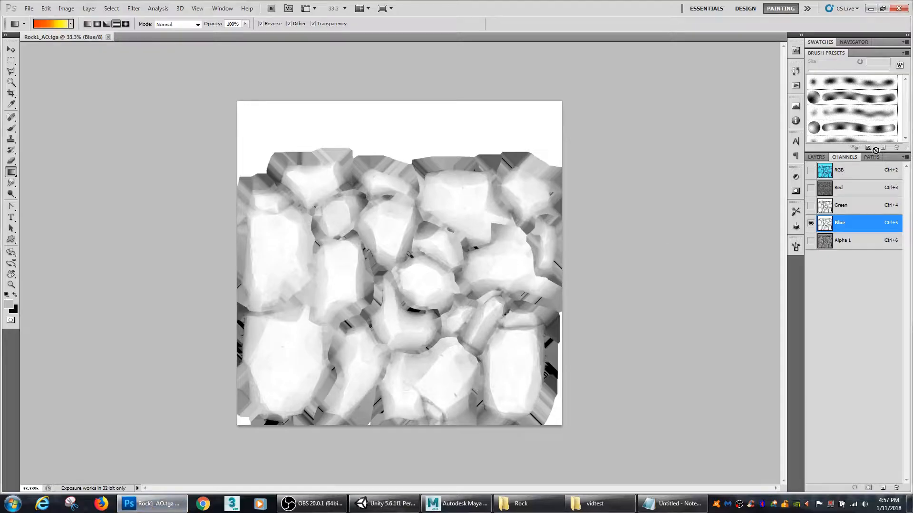
click(840, 209)
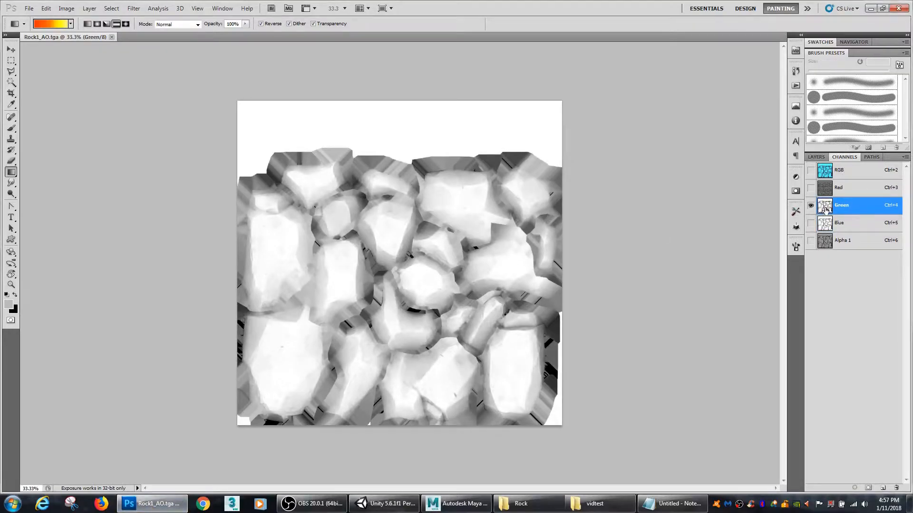
click(828, 227)
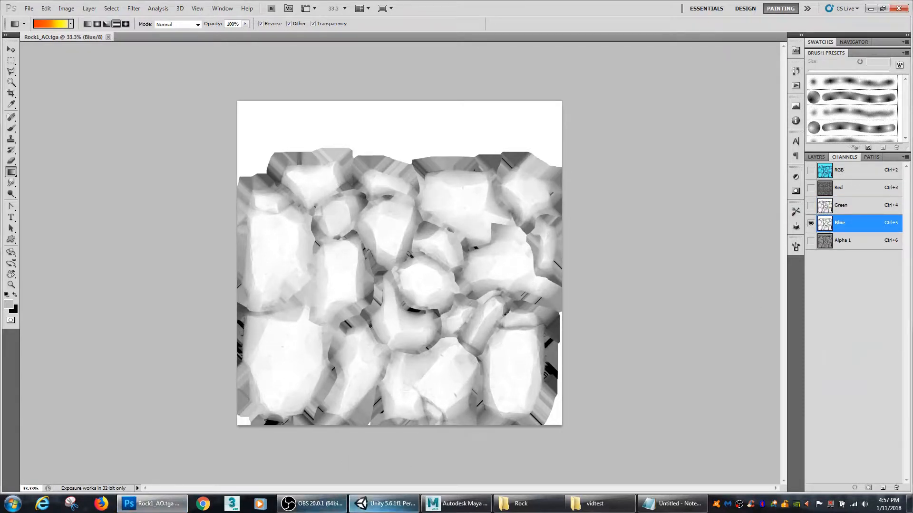
click(384, 504)
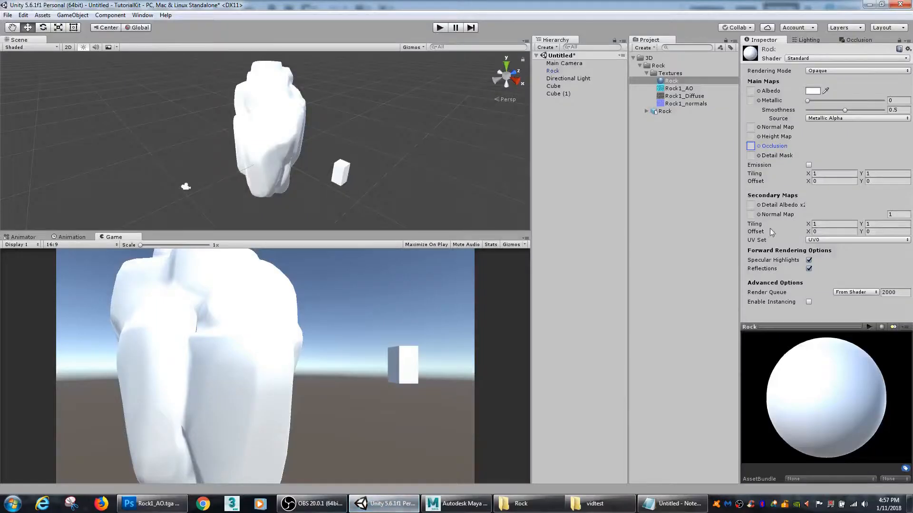
click(769, 138)
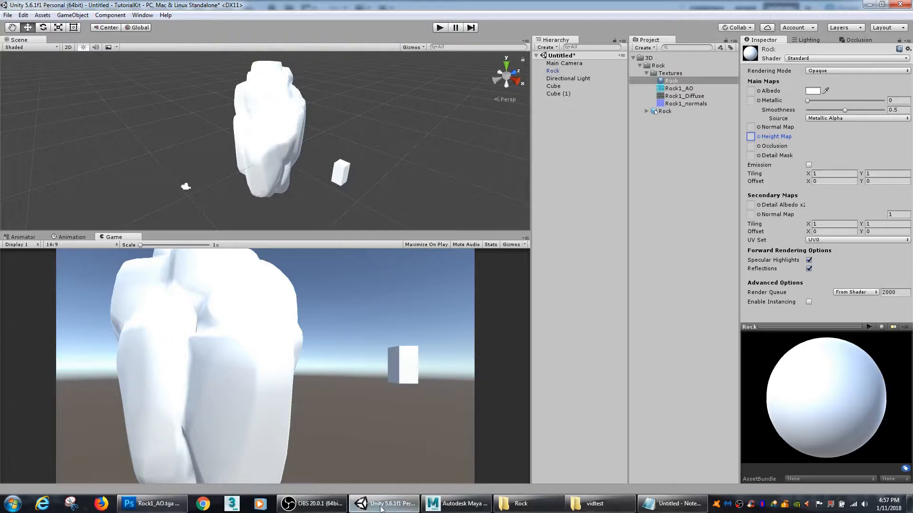
Step: Switch to Photoshop, review the Red, Green, Alpha 1 and composite RGB channels of Rock1_AO.tga, and close the file
click(152, 504)
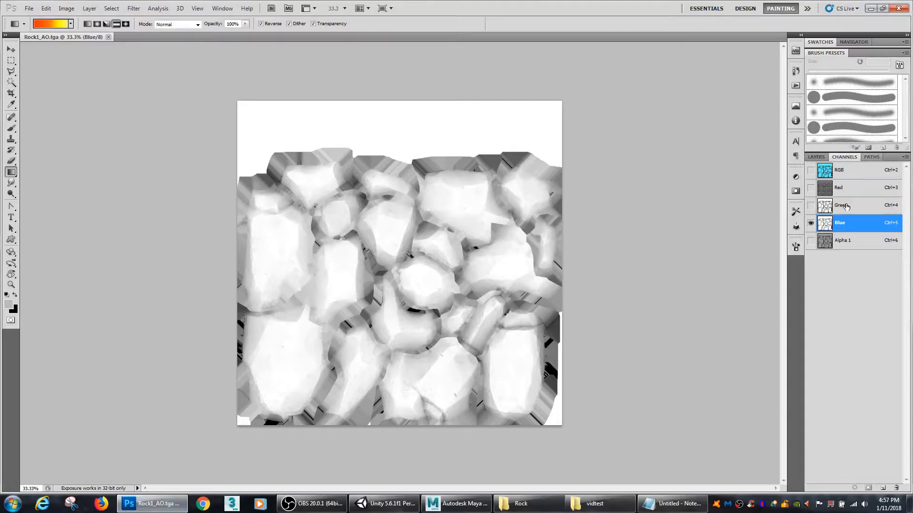
click(832, 190)
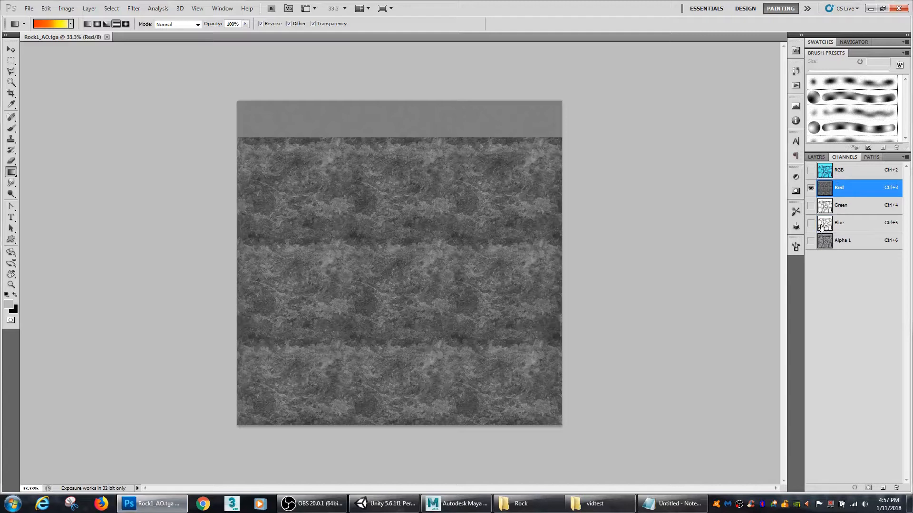
click(828, 208)
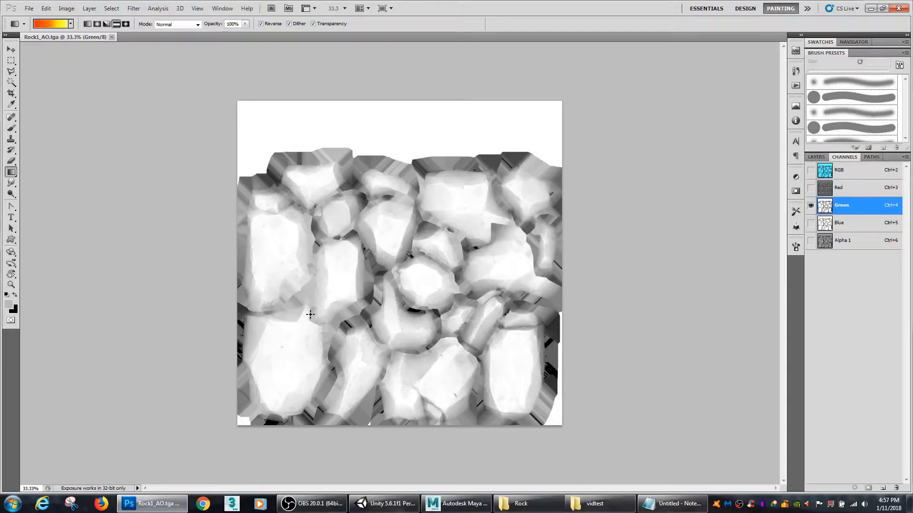
click(829, 244)
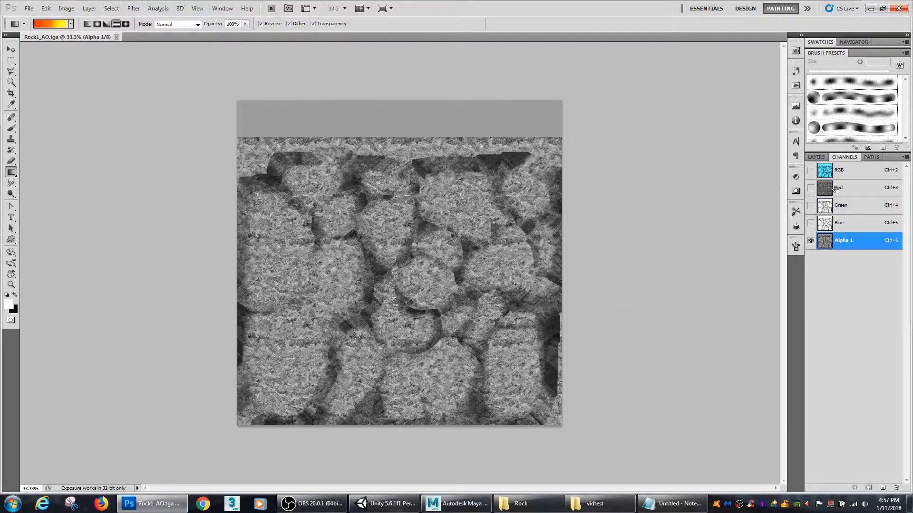
click(826, 172)
click(816, 157)
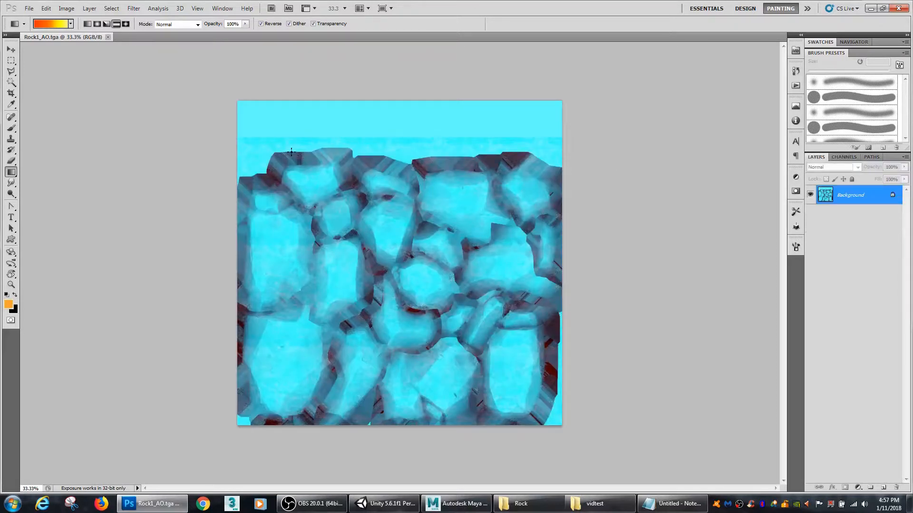
click(108, 38)
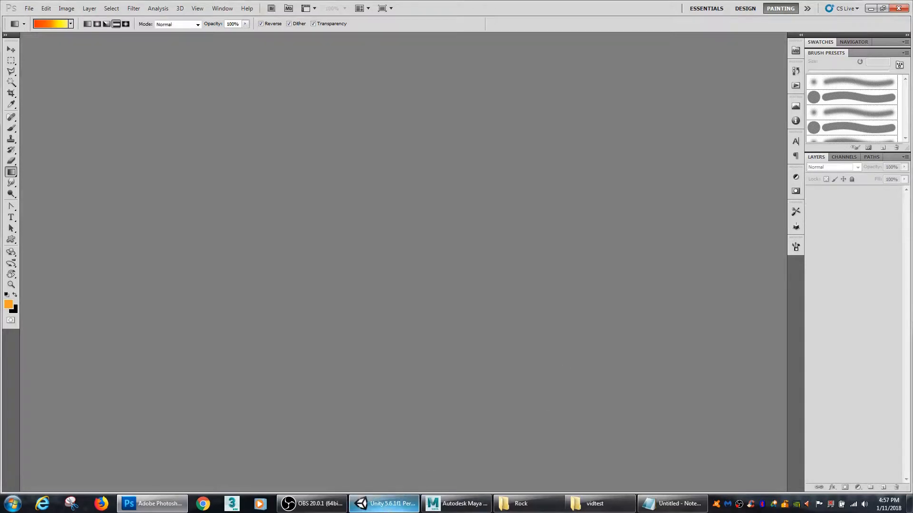
Step: Switch to Unity, assign Rock1_Diffuse as the Rock material's Albedo map and rename that texture Rock1_Albeo
click(384, 504)
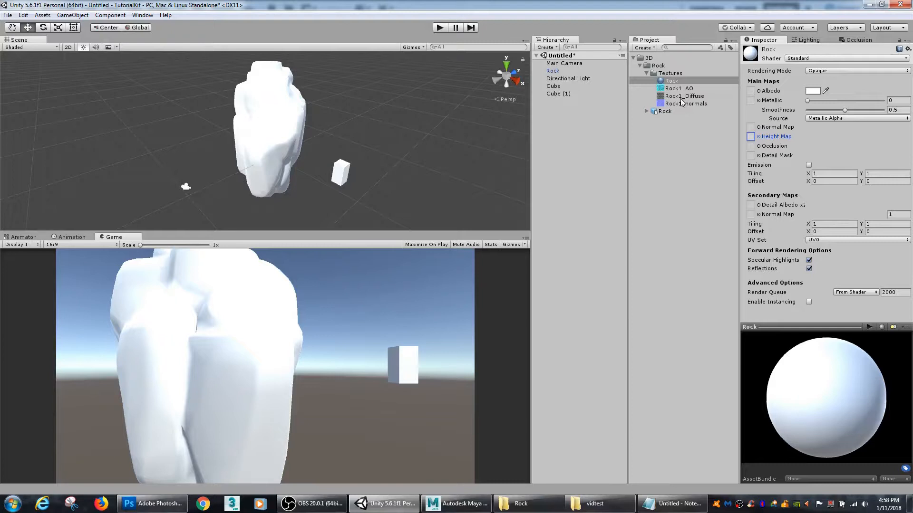
drag(683, 100, 751, 91)
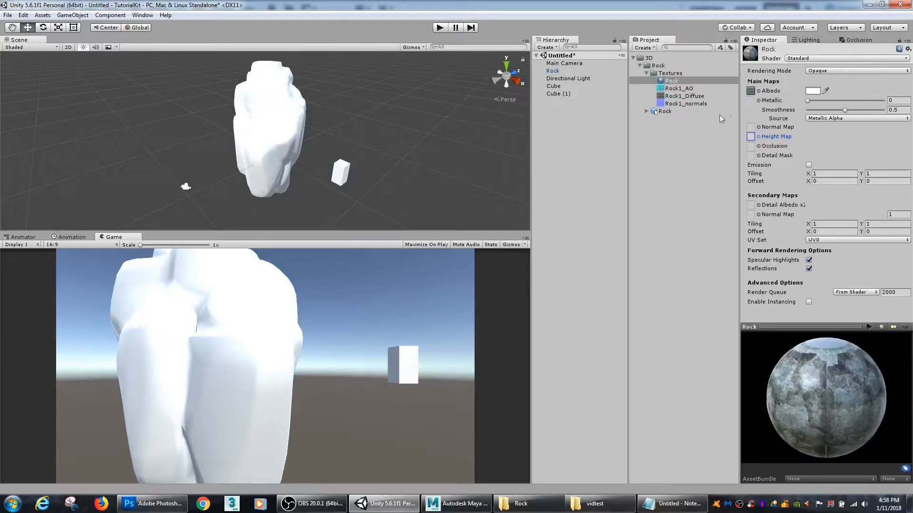
click(698, 97)
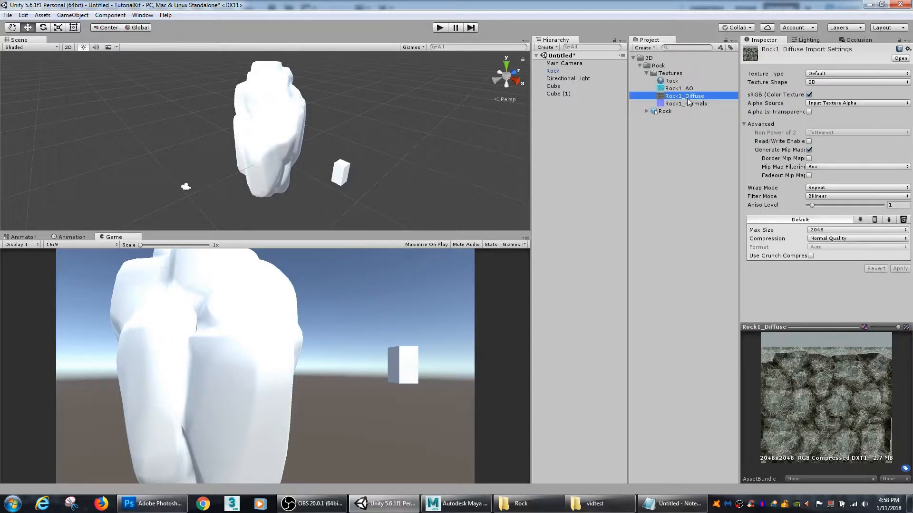
key(F2)
drag(712, 99, 686, 99)
text(Albeo)
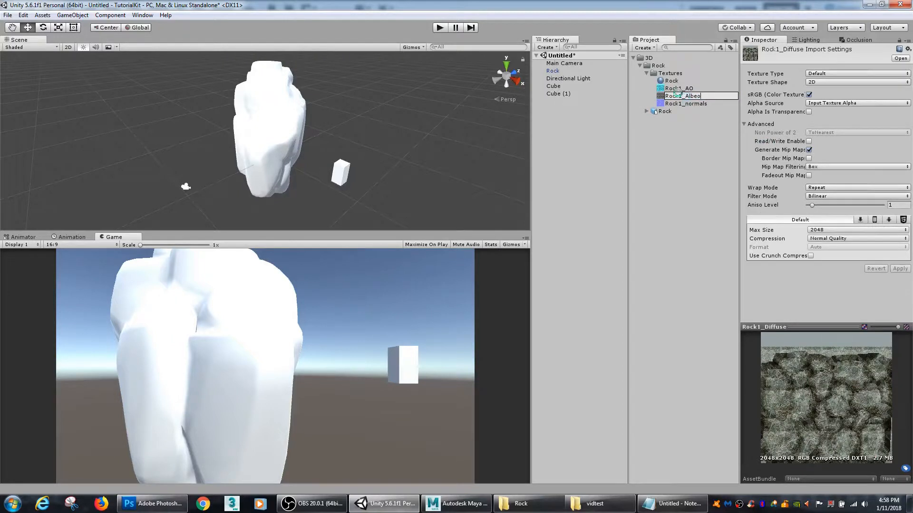
click(671, 81)
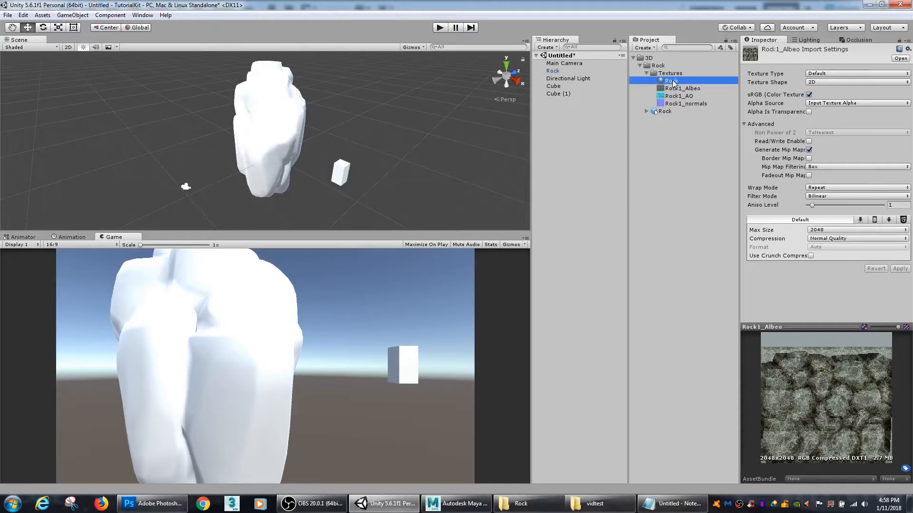
Step: View the previews and import settings of the Rock1_Albeo and Rock1_AO textures
click(676, 88)
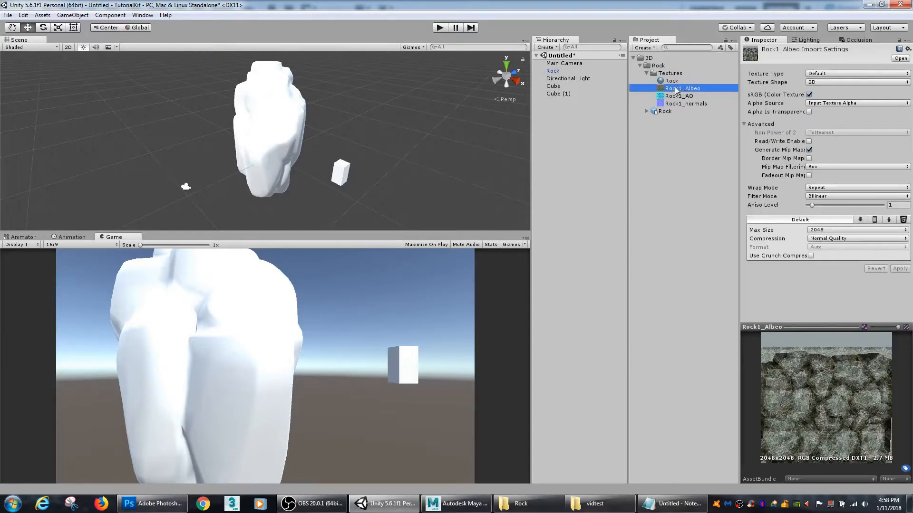
click(691, 95)
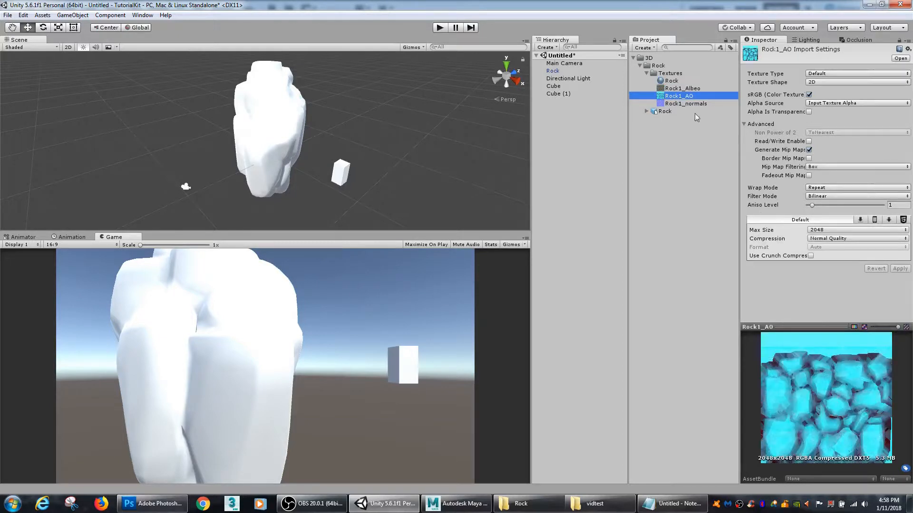
click(676, 89)
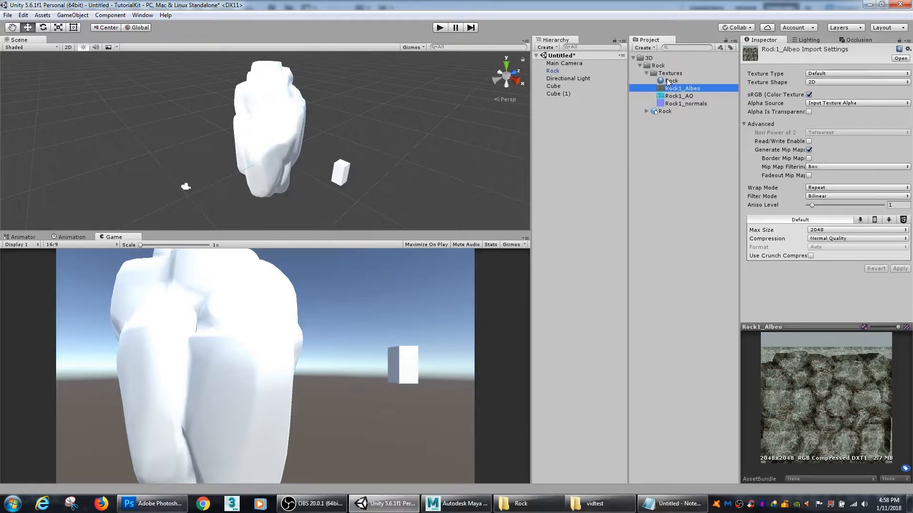
Step: Assign Rock1_normals as the Rock material's Normal Map and fix the texture so it is marked as a normal map
click(667, 80)
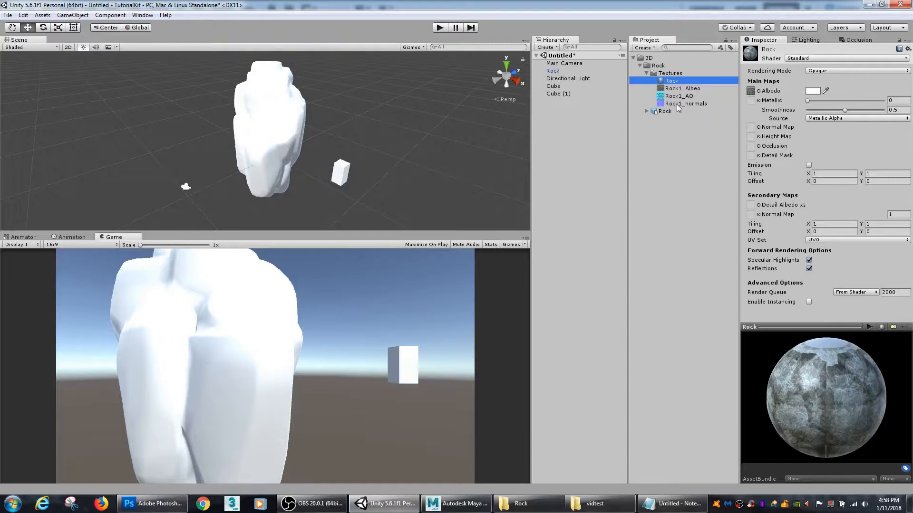
click(678, 105)
drag(678, 107, 751, 130)
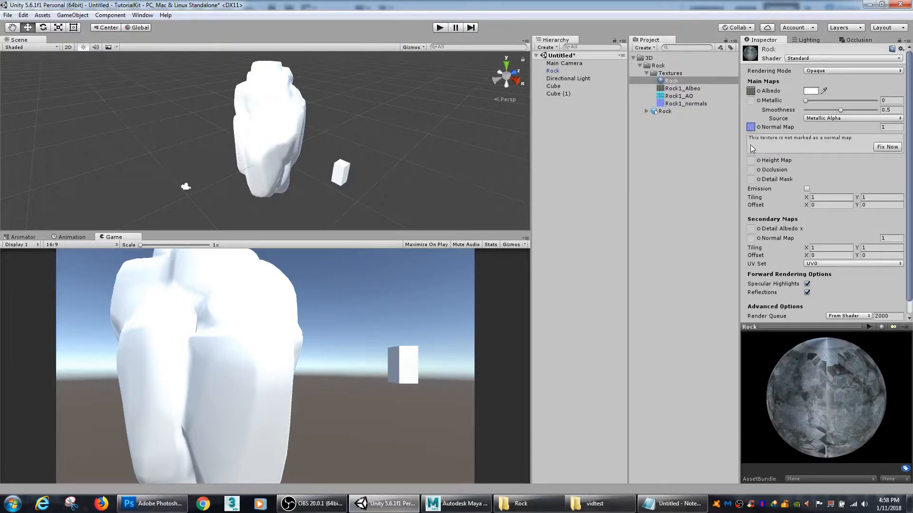
click(885, 148)
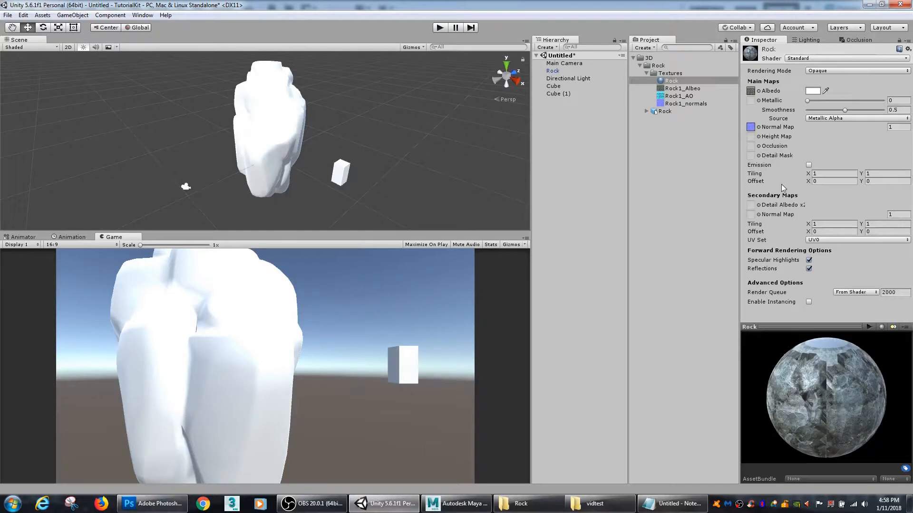
Step: Apply the Rock material to the rock model in the scene and check its textured surface from several angles
drag(671, 81, 276, 123)
alt+drag(193, 137, 305, 144)
scroll(347, 141, down, 5)
middle_drag(356, 180, 377, 168)
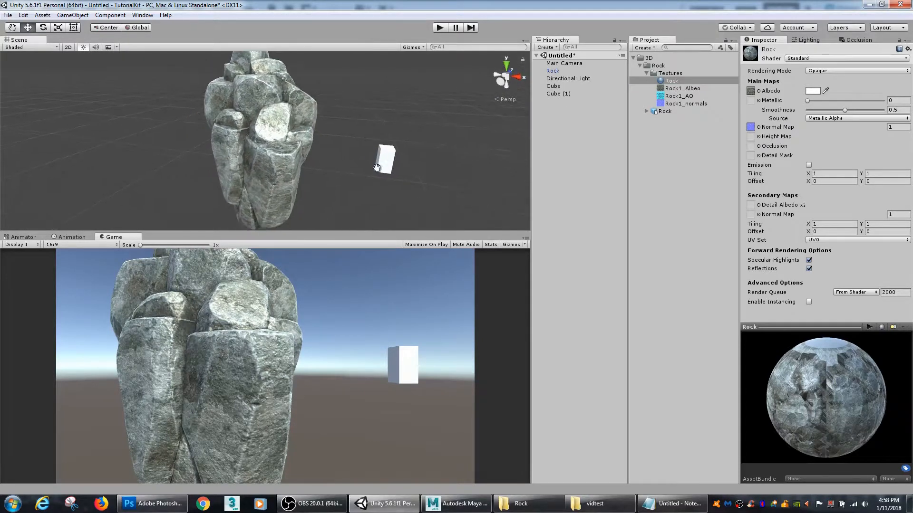
scroll(376, 167, up, 1)
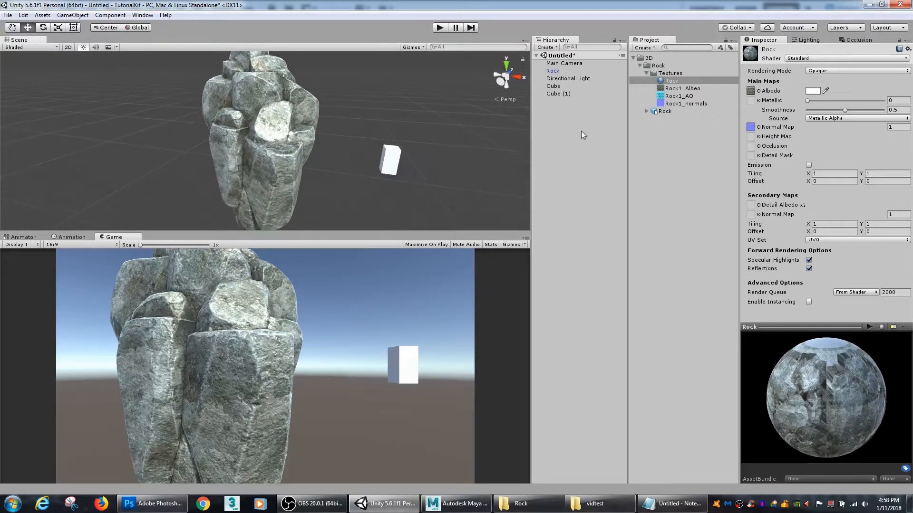
Step: Open Rock1_normals in Photoshop, invert and save its Green channel, and check the changed shading on the rock in Unity
click(678, 105)
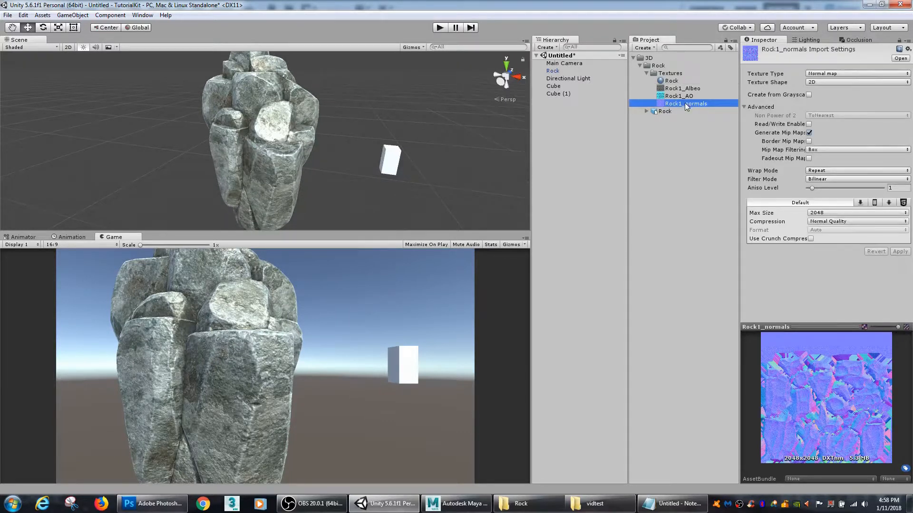
double_click(686, 106)
click(844, 157)
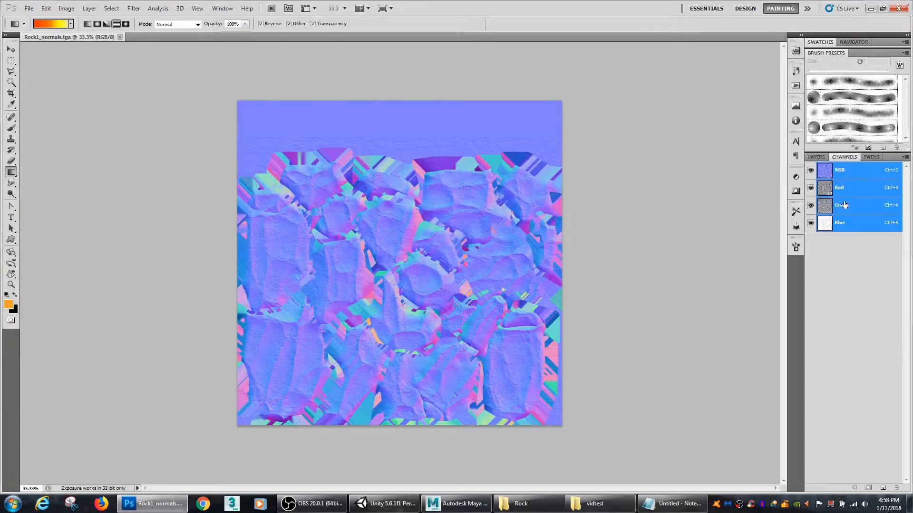
click(839, 205)
key(ctrl+i)
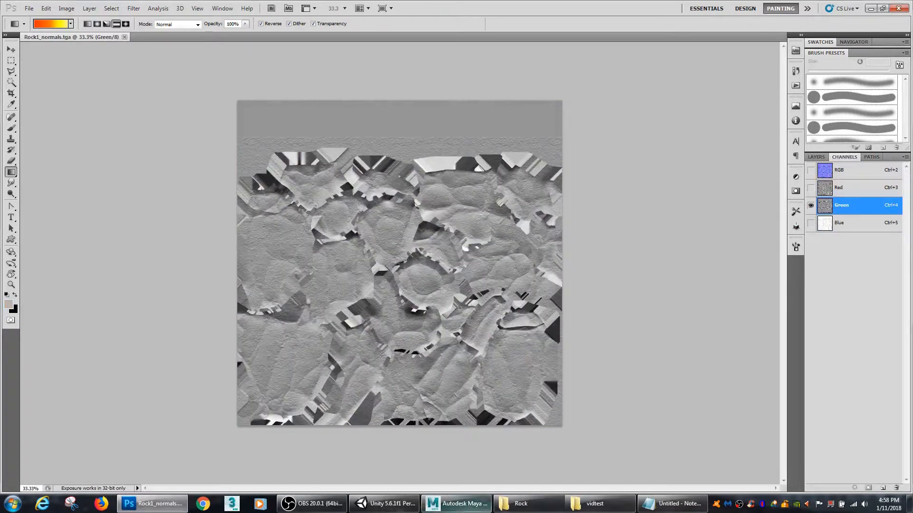
click(379, 505)
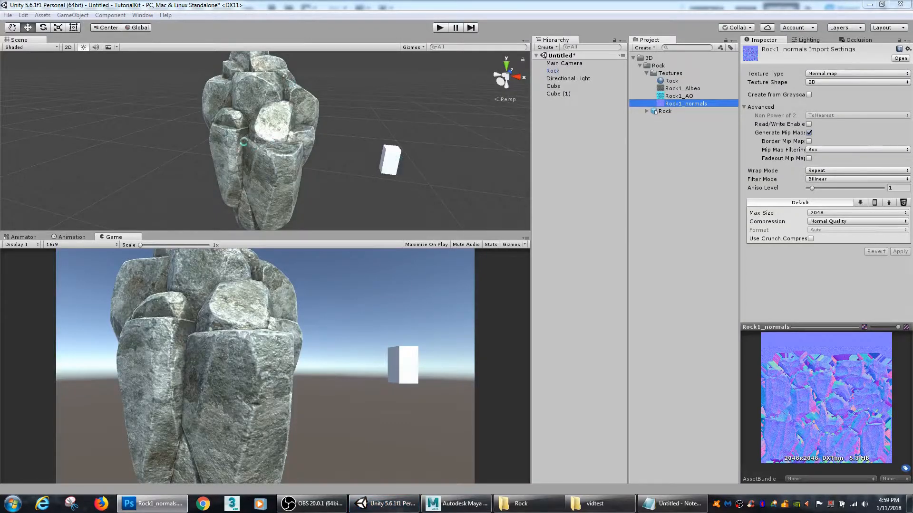
scroll(242, 145, up, 7)
mouse_move(190, 143)
alt+mouse_down()
mouse_move(267, 135)
mouse_move(323, 191)
mouse_move(287, 221)
mouse_move(285, 141)
alt+mouse_up()
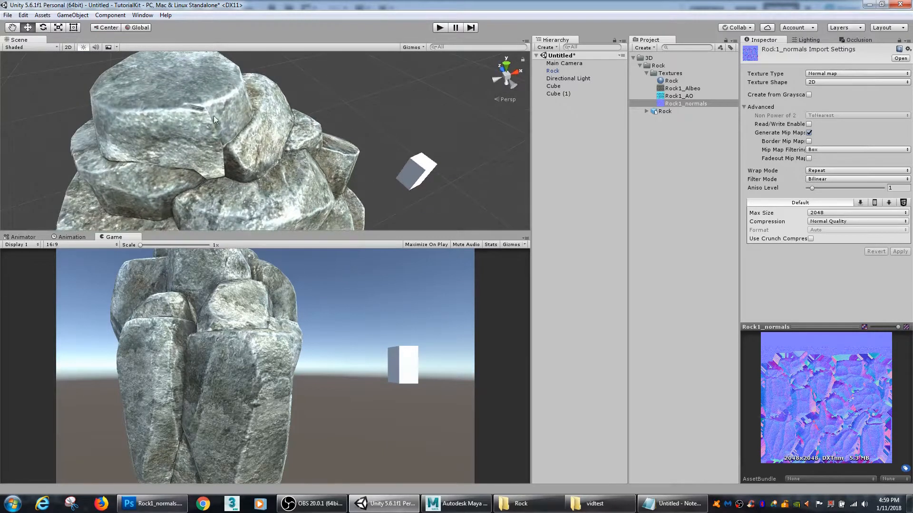
alt+drag(224, 148, 343, 133)
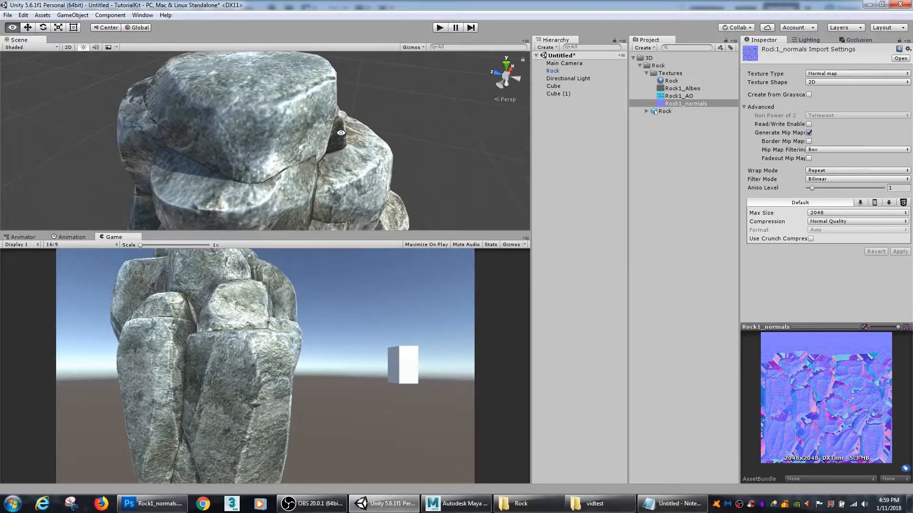
alt+drag(386, 186, 325, 180)
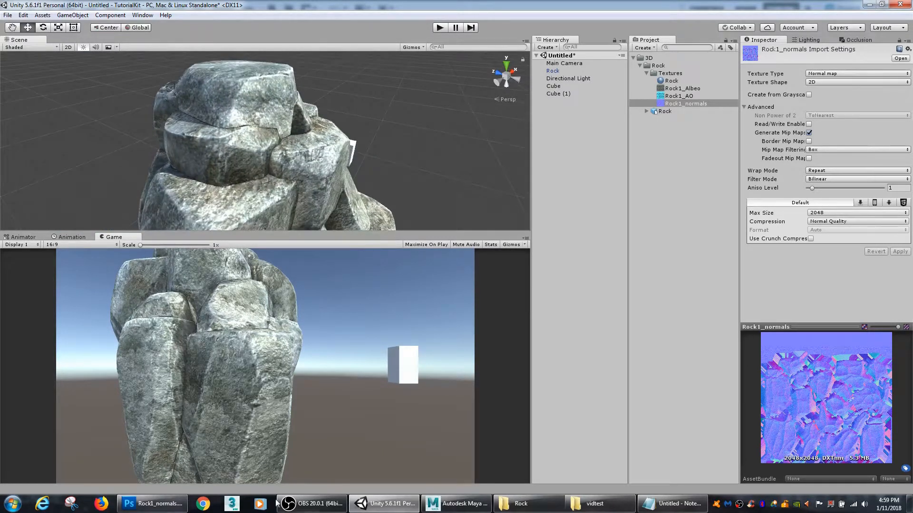
Step: Switch to Photoshop, invert the Green channel of Rock1_normals.tga back, save the file and return to Unity
click(151, 504)
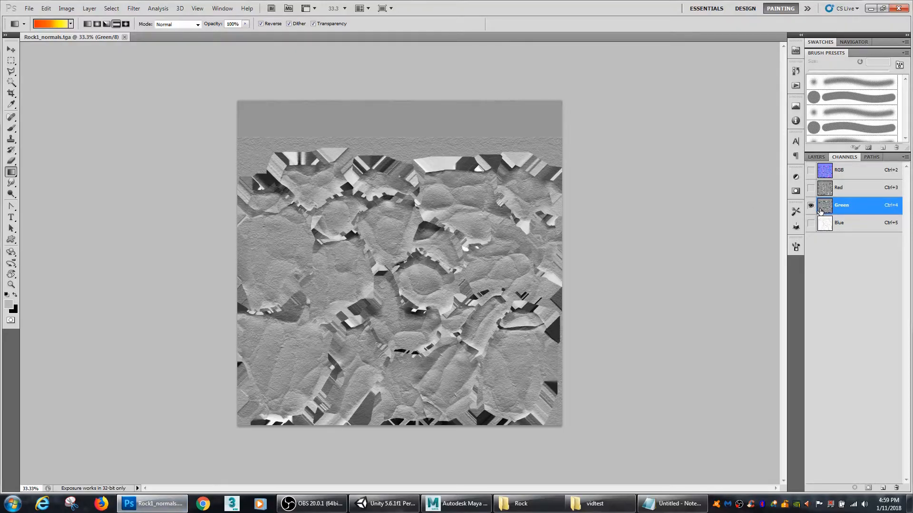
key(ctrl+i)
key(ctrl+s)
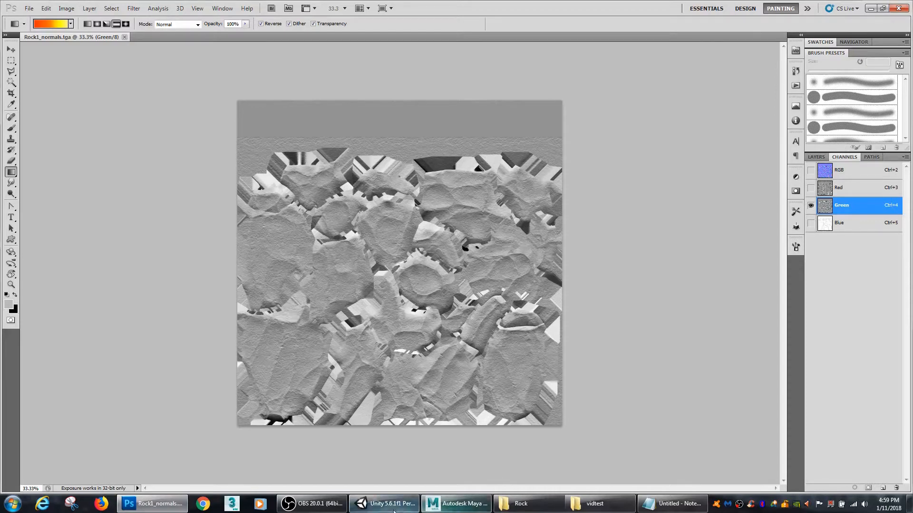
click(378, 506)
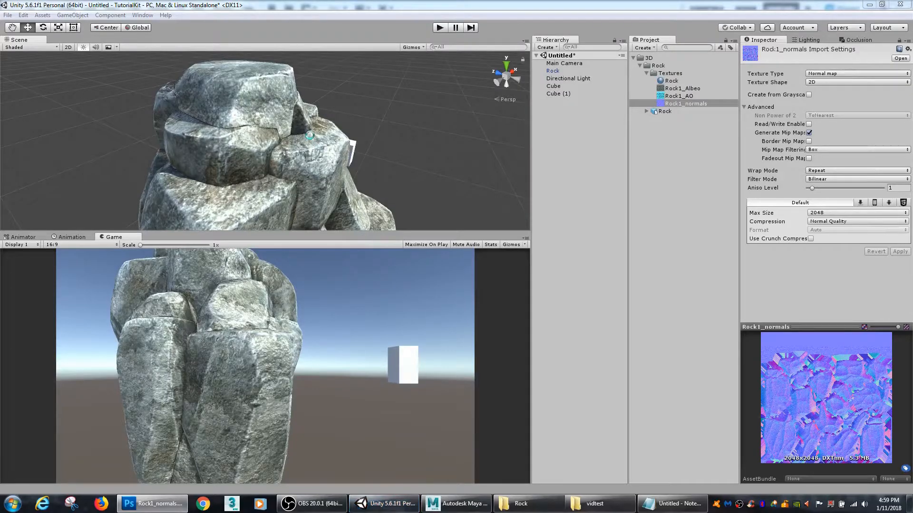
Step: Examine the textured rock's normal-mapped edges and surface detail from several angles, using the maximized Scene view
key(alt)
alt+drag(379, 148, 220, 171)
alt+drag(175, 119, 215, 146)
alt+right_drag(196, 146, 393, 147)
alt+drag(393, 146, 340, 144)
alt+right_drag(340, 144, 259, 143)
alt+drag(259, 143, 358, 117)
key(shift+space)
alt+middle_drag(471, 137, 444, 271)
alt+drag(533, 259, 467, 253)
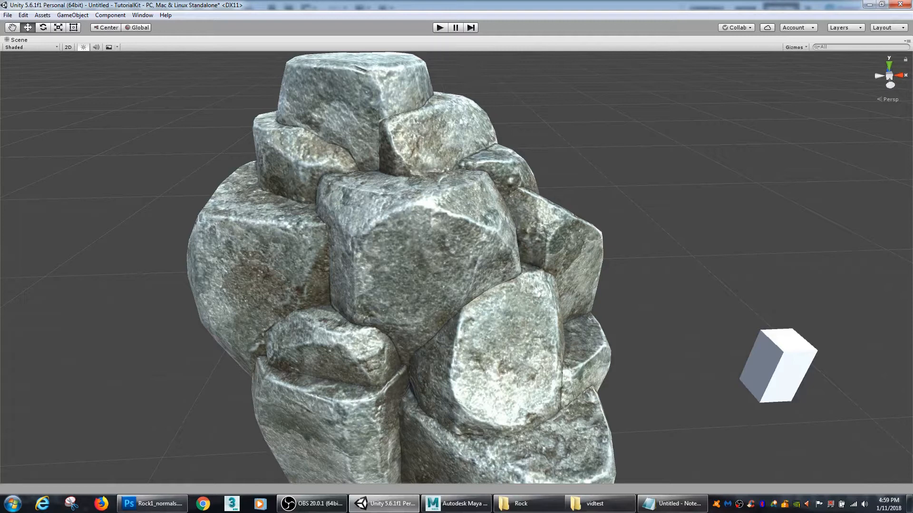
alt+middle_drag(620, 305, 616, 246)
alt+drag(568, 312, 600, 294)
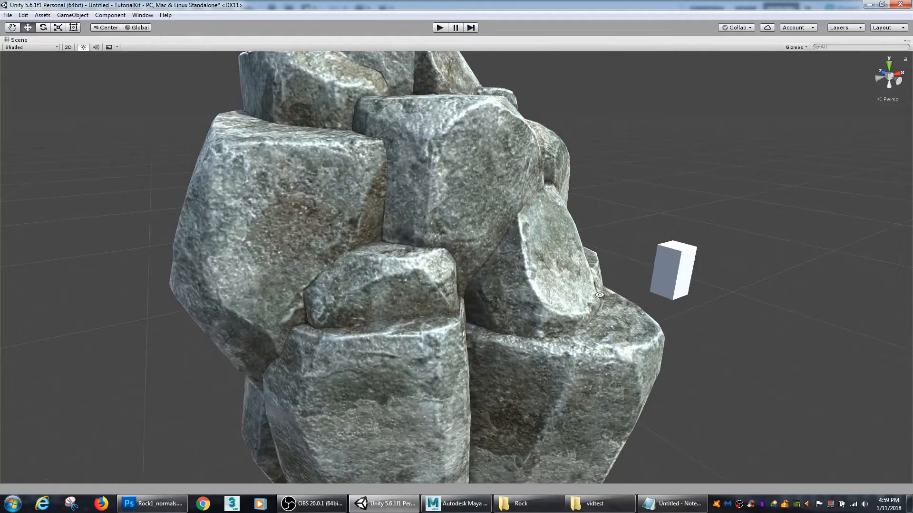
alt+middle_drag(552, 301, 589, 283)
scroll(589, 282, down, 5)
alt+drag(566, 276, 628, 313)
alt+drag(466, 297, 442, 318)
key(shift+space)
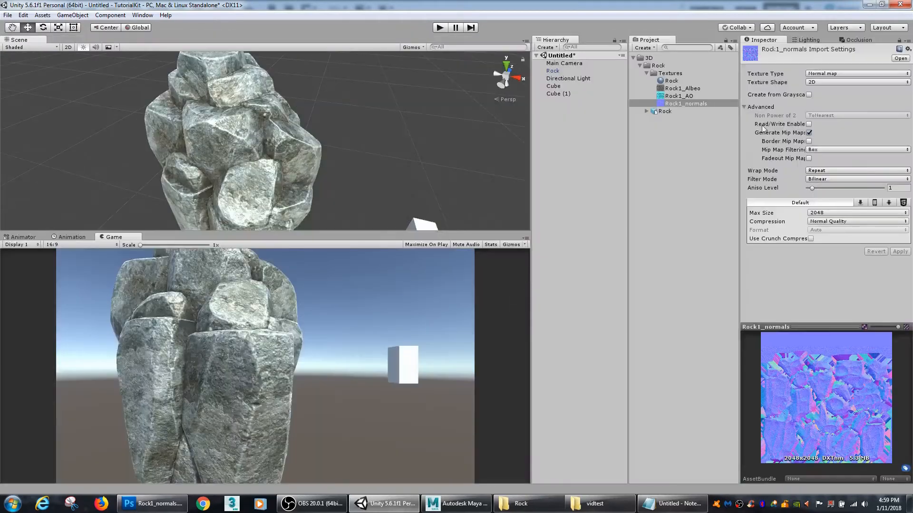
Step: Remove the Albedo texture from the Rock material and set its Smoothness to 0.111
click(696, 82)
click(759, 91)
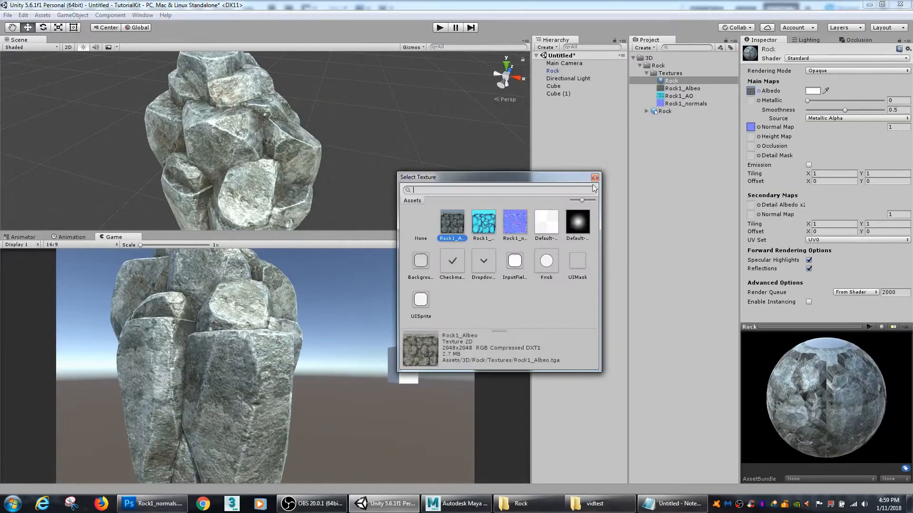
click(420, 238)
click(595, 177)
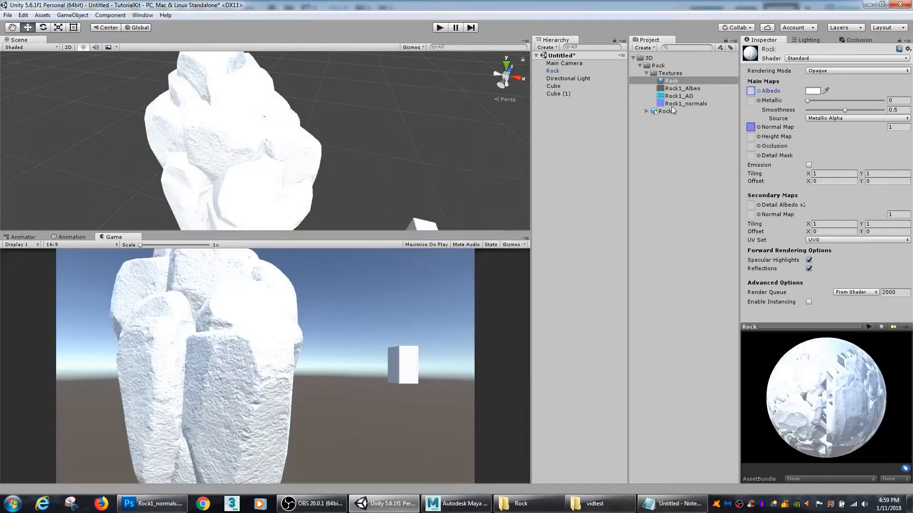
drag(845, 110, 818, 111)
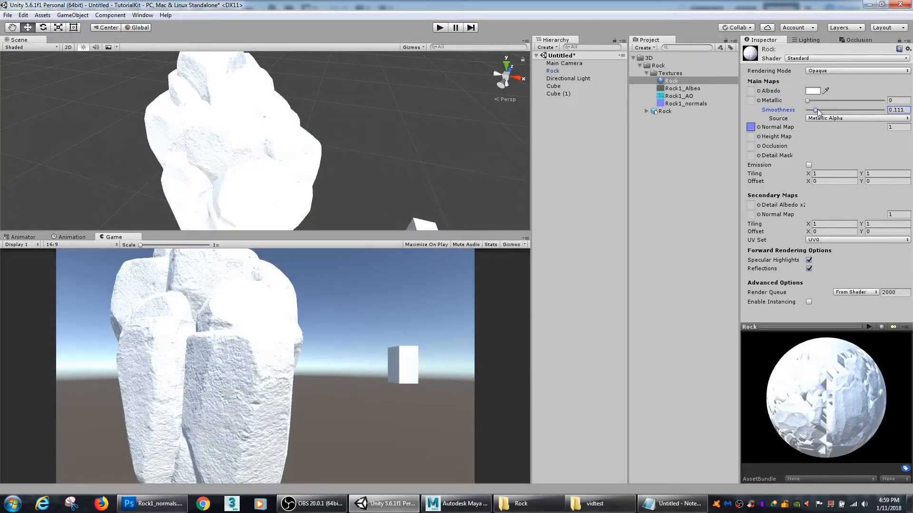
Step: Darken the Rock material's Albedo colour to grey and inspect the untextured normal map shading in the maximized Scene view
click(813, 91)
drag(678, 202, 663, 242)
click(770, 162)
key(shift+space)
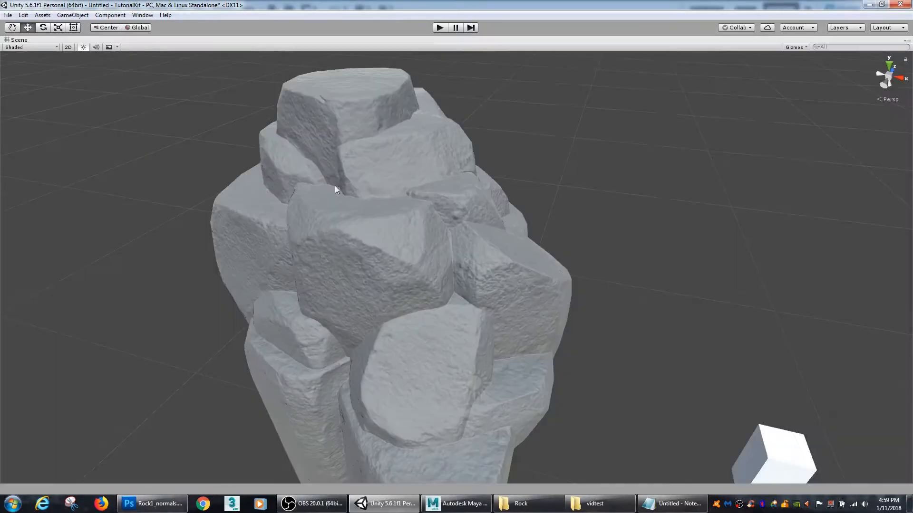
scroll(387, 289, up, 2)
alt+drag(388, 291, 536, 268)
alt+right_drag(536, 268, 478, 284)
alt+drag(440, 283, 461, 284)
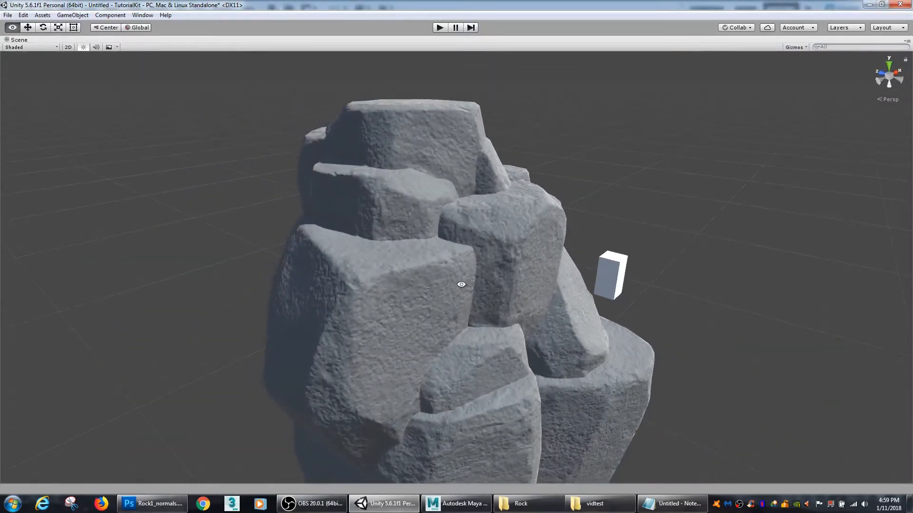
alt+right_drag(460, 285, 497, 292)
alt+drag(498, 292, 511, 241)
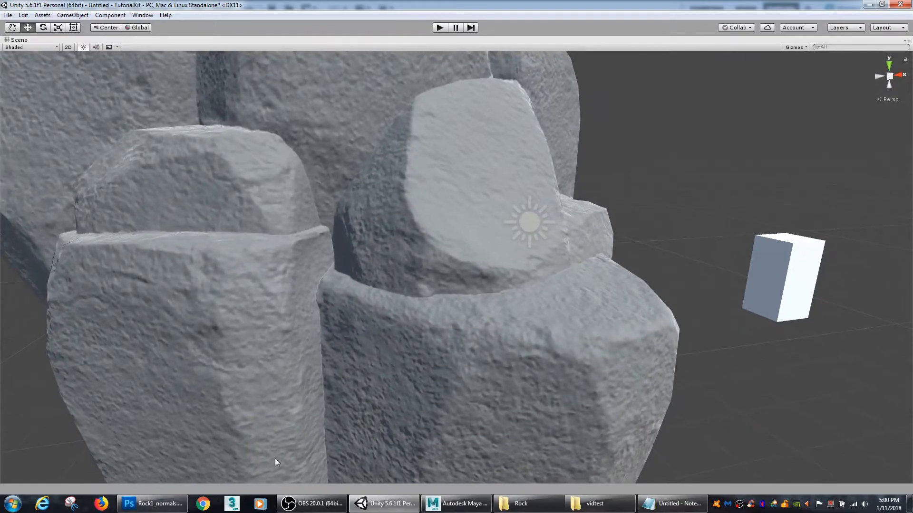
Step: Switch to Photoshop, invert the Green channel of Rock1_normals.tga, save it and go back to Unity for comparison
click(151, 511)
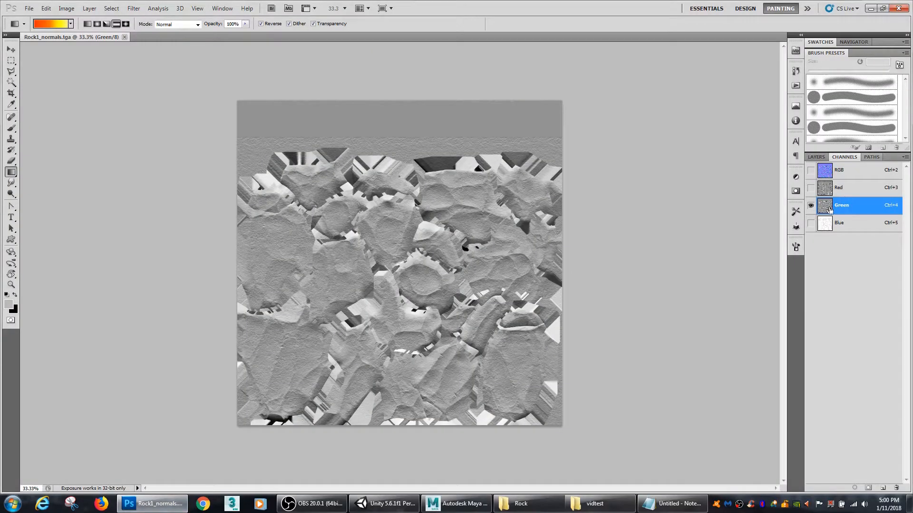
key(ctrl+i)
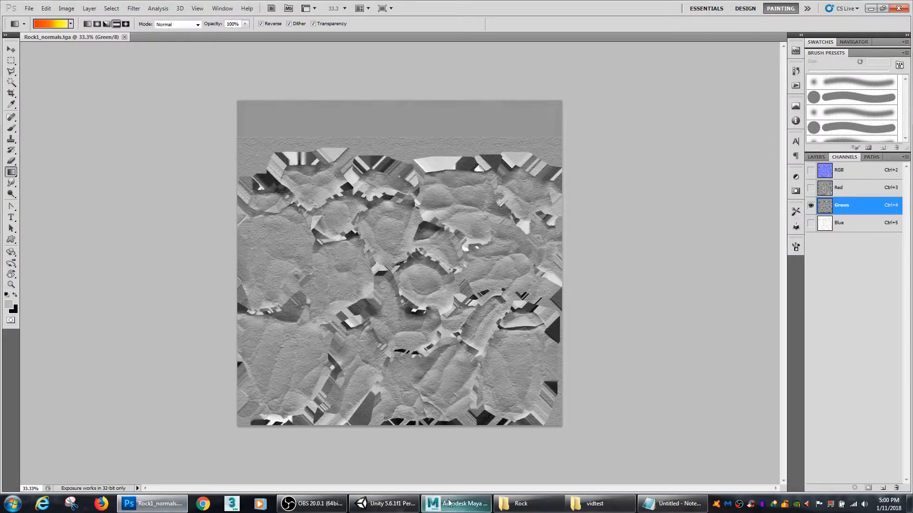
click(385, 503)
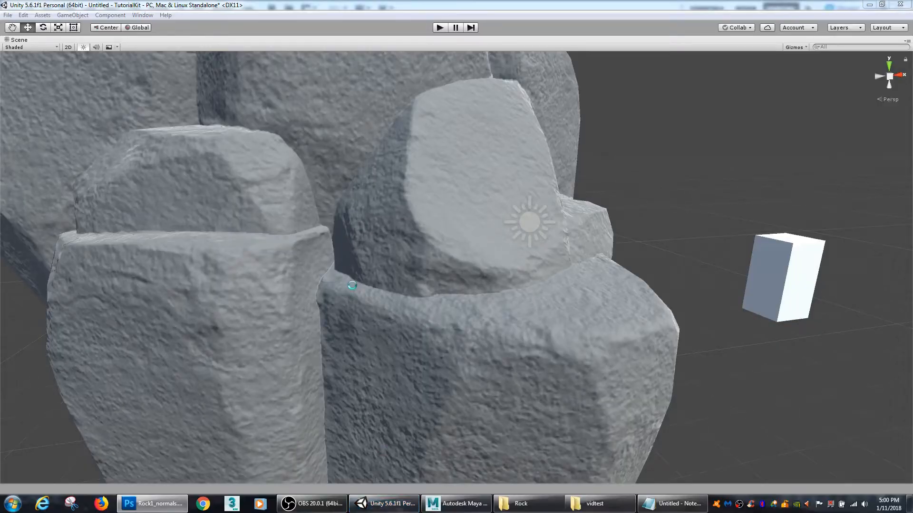
Step: Examine how the grey rock's edges and crevices are shaded with the inverted Green channel
alt+drag(609, 275, 465, 228)
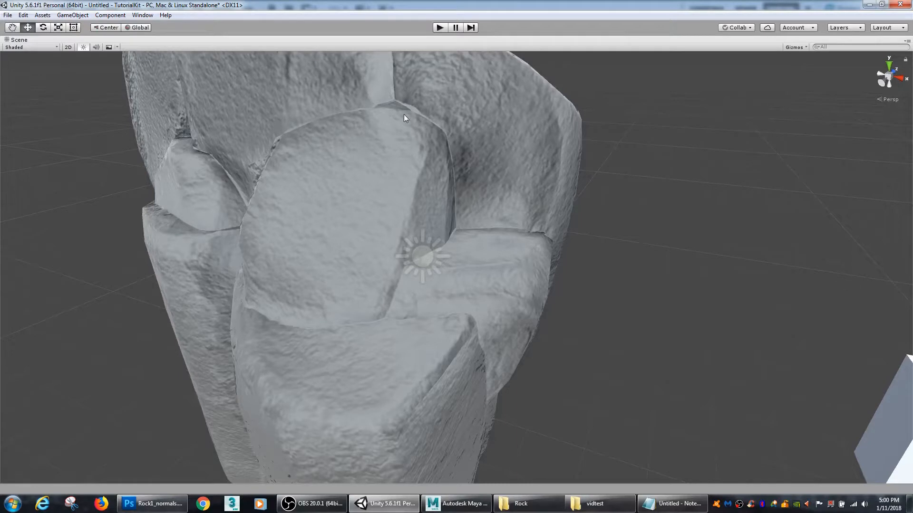
alt+drag(562, 218, 526, 233)
alt+right_drag(526, 233, 423, 218)
alt+middle_drag(423, 218, 440, 240)
alt+drag(441, 240, 494, 213)
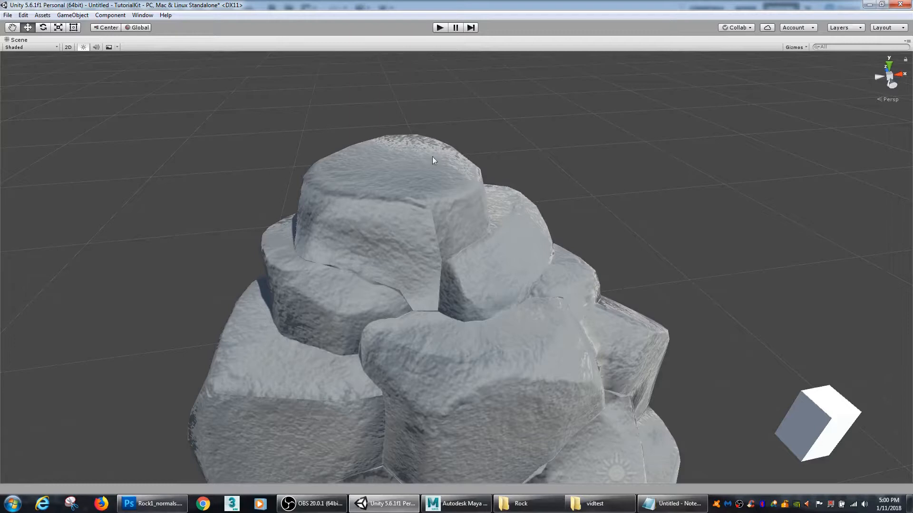
alt+drag(505, 300, 461, 211)
alt+drag(428, 311, 494, 332)
Step: Restore the Green channel of Rock1_normals.tga in Photoshop by inverting it again, save the file and recheck the rock in Unity
click(152, 504)
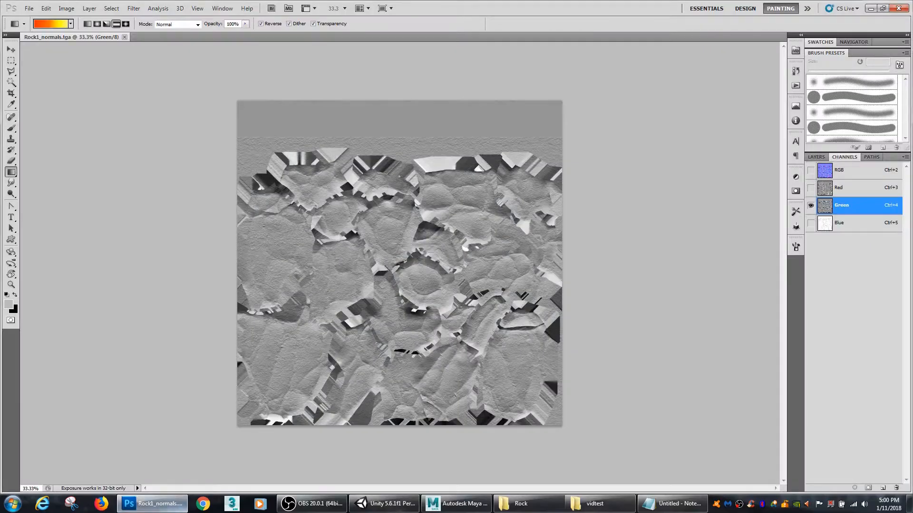
key(ctrl+i)
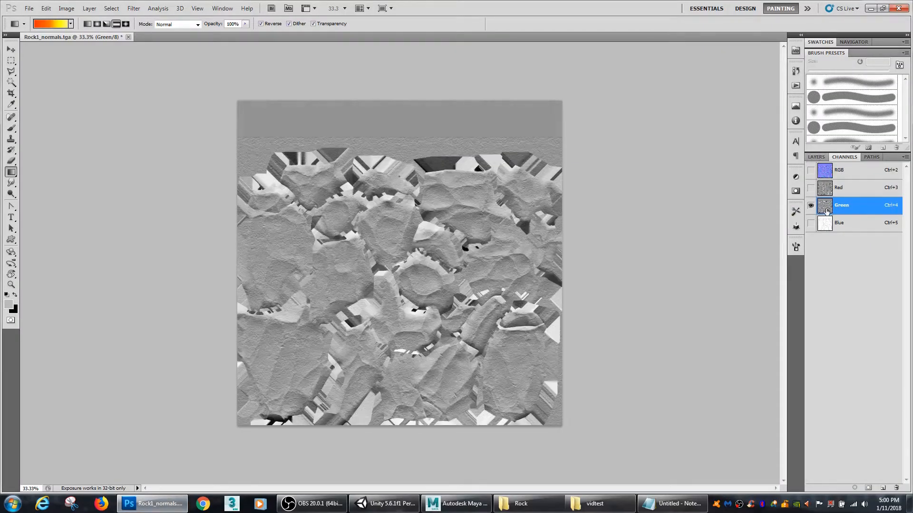
key(ctrl+s)
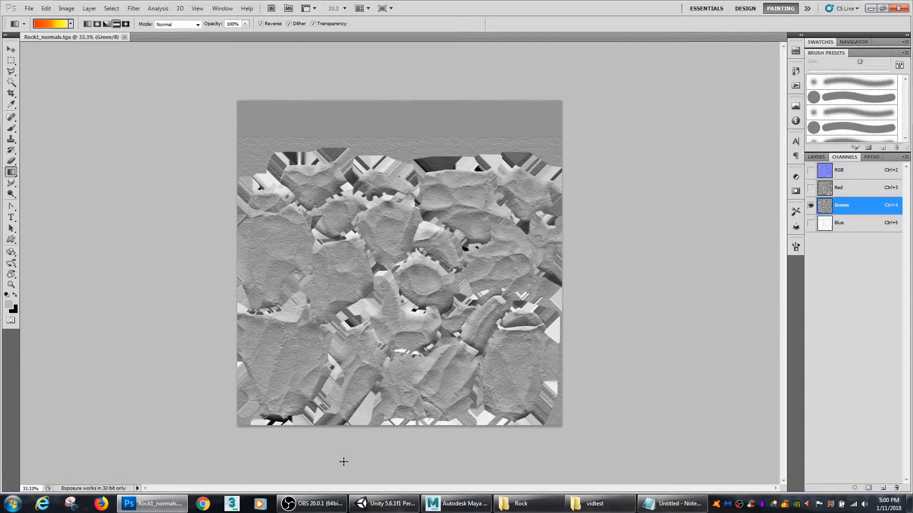
click(384, 503)
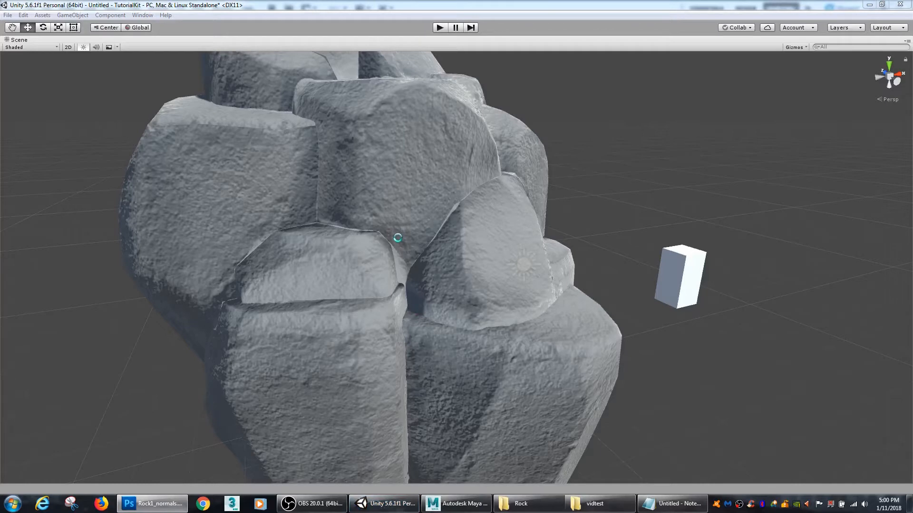
alt+drag(589, 224, 431, 227)
Step: Reset the Rock material's Albedo colour to white and reassign Rock1_Albeo as its Albedo map
key(shift+space)
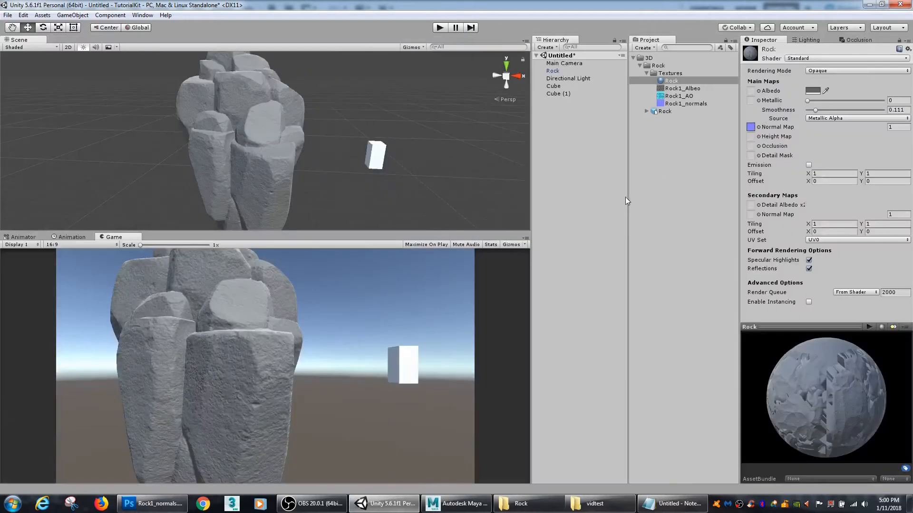
click(813, 91)
drag(684, 226, 673, 186)
click(770, 160)
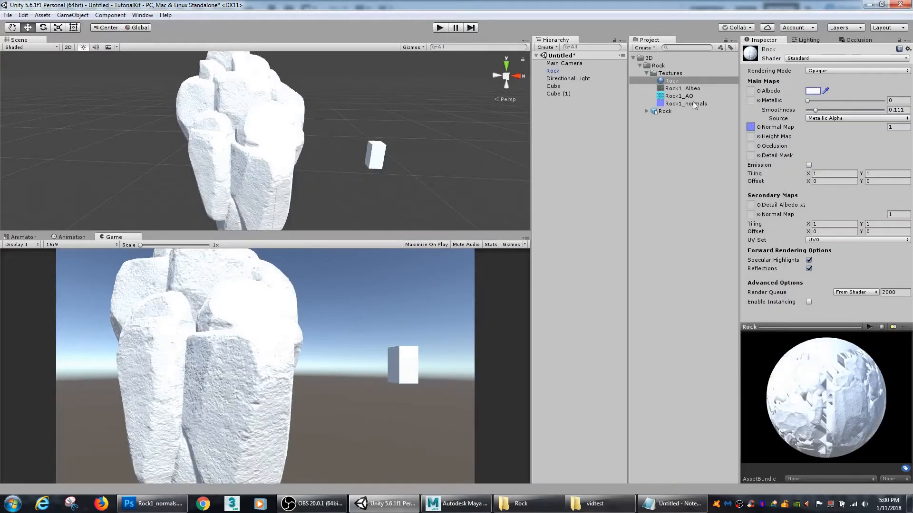
drag(682, 89, 751, 91)
Step: Assign Rock1_AO to the Rock material's Occlusion slot at strength 1 and to its Metallic slot, and adjust the Smoothness
mouse_move(682, 100)
mouse_down()
mouse_move(755, 135)
mouse_move(751, 147)
mouse_up()
mouse_move(882, 146)
mouse_down()
mouse_move(806, 145)
mouse_move(907, 136)
mouse_up()
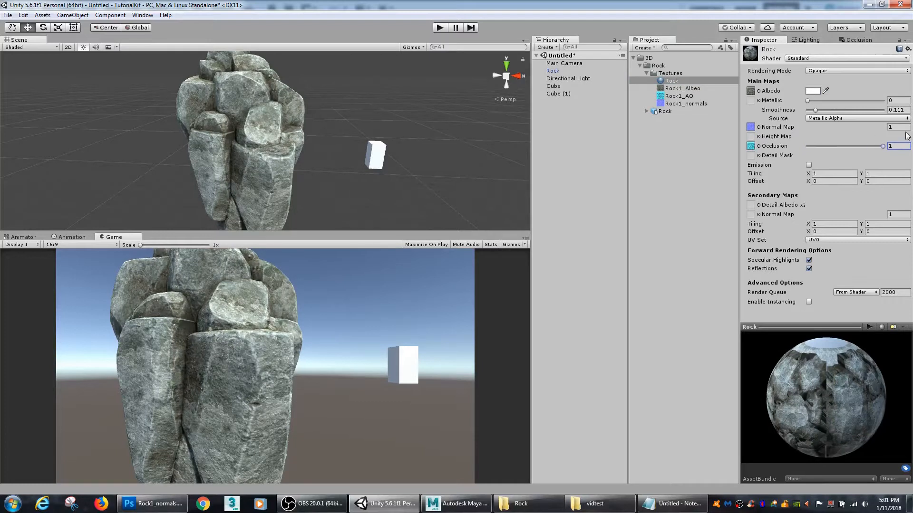
drag(686, 96, 751, 101)
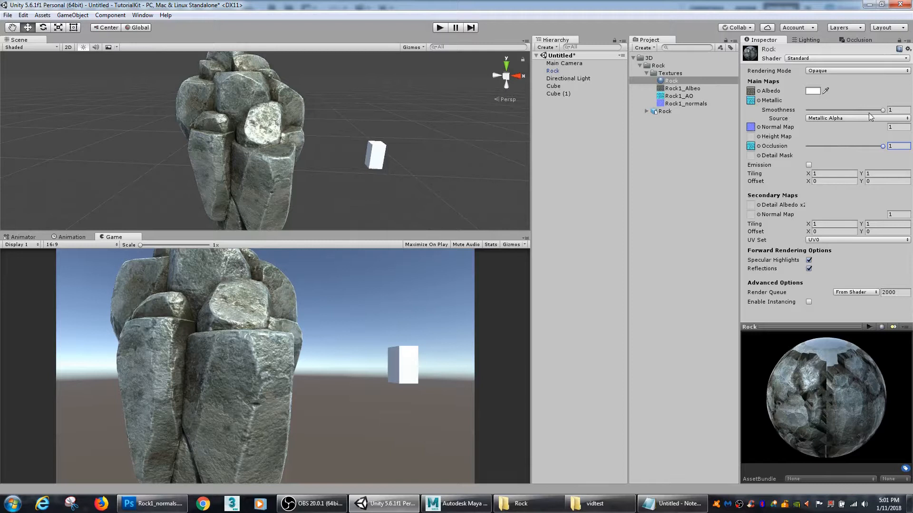
mouse_move(882, 110)
mouse_down()
mouse_move(814, 119)
mouse_move(909, 116)
mouse_move(826, 130)
mouse_move(896, 124)
mouse_move(807, 121)
mouse_move(889, 126)
mouse_move(829, 134)
mouse_move(874, 130)
mouse_move(846, 141)
mouse_move(873, 147)
mouse_up()
Step: Inspect the fully textured rock beside the reference cube in the maximized Scene view and collapse the Textures folder
key(shift+space)
alt+drag(446, 178, 576, 214)
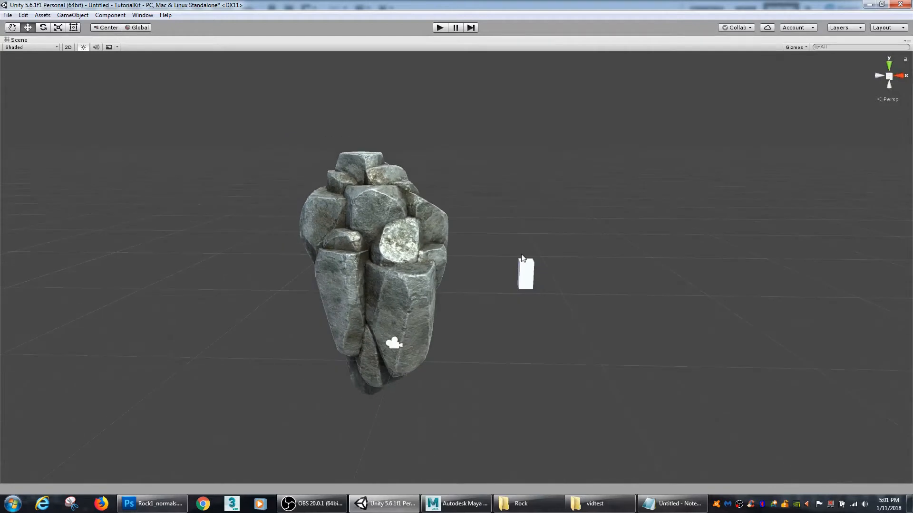
key(shift+space)
click(646, 73)
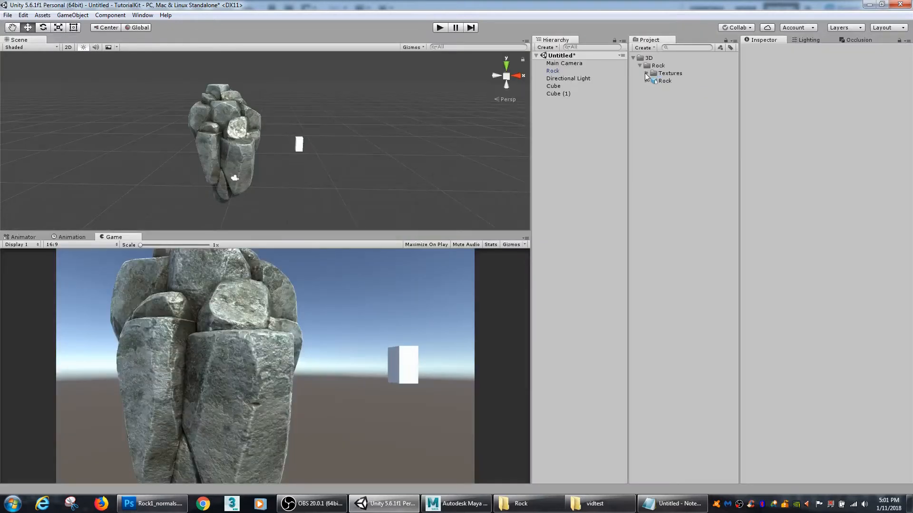
Step: Start a package export of the project's Rock folder with its model, material and textures, dependencies included
click(649, 66)
click(640, 65)
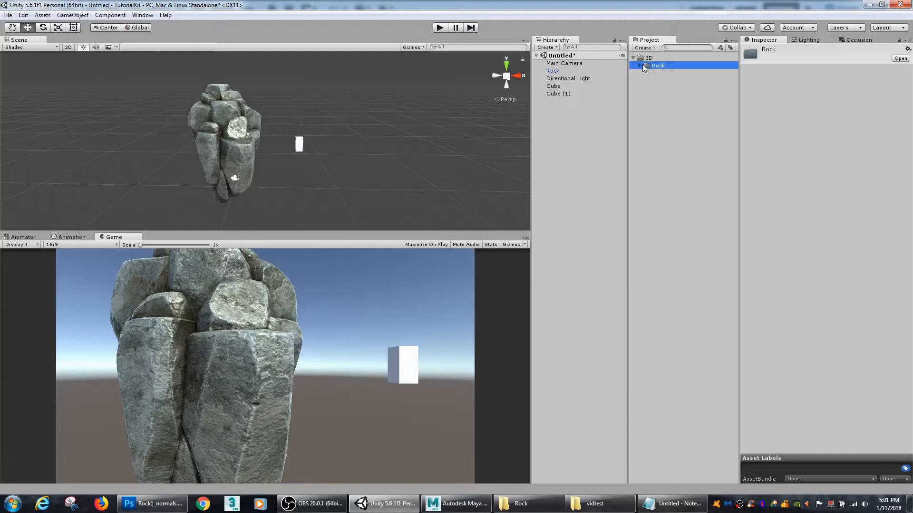
click(640, 65)
right_click(658, 67)
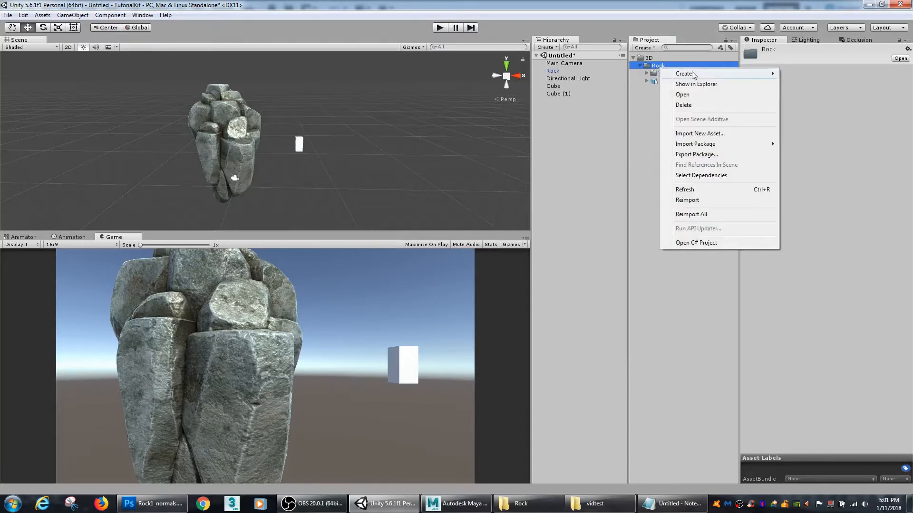
click(717, 157)
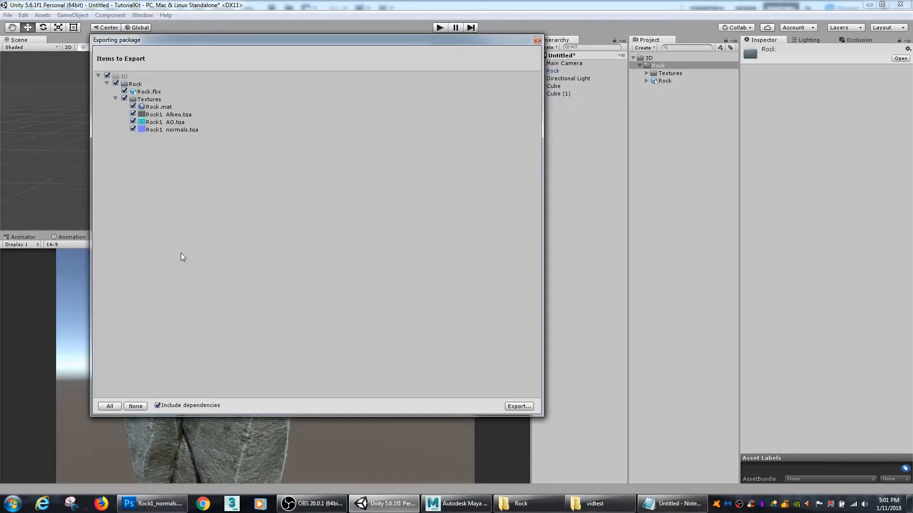
click(518, 407)
Step: Save the exported package as RockPackage in the desktop's Rock folder
click(38, 84)
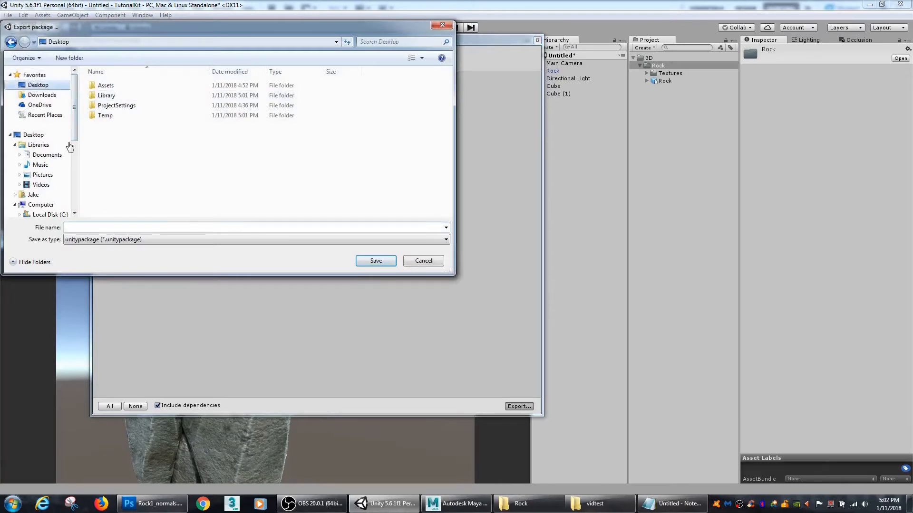
click(118, 228)
text(Rock)
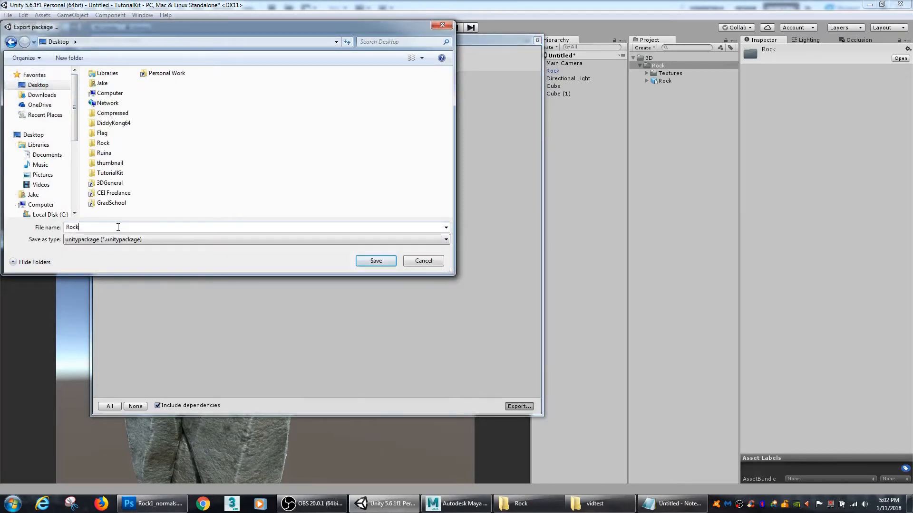
key(Return)
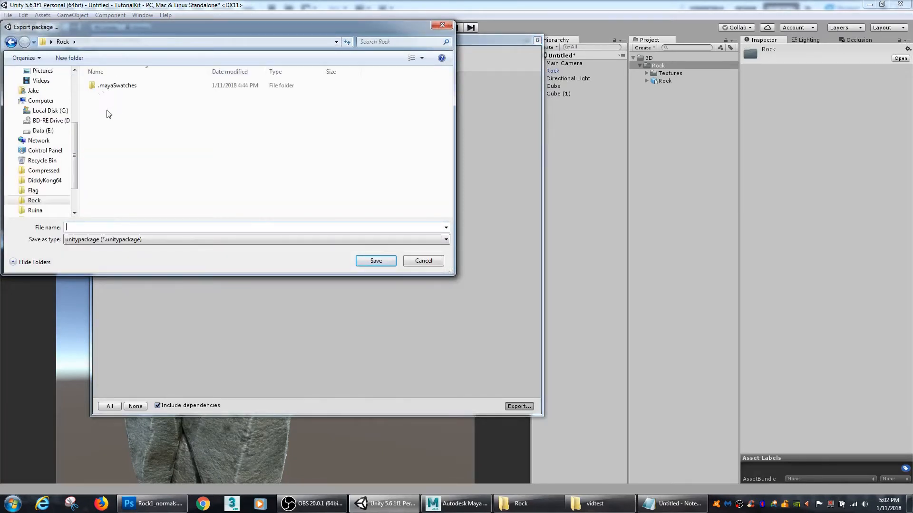
click(125, 227)
text(RockPack)
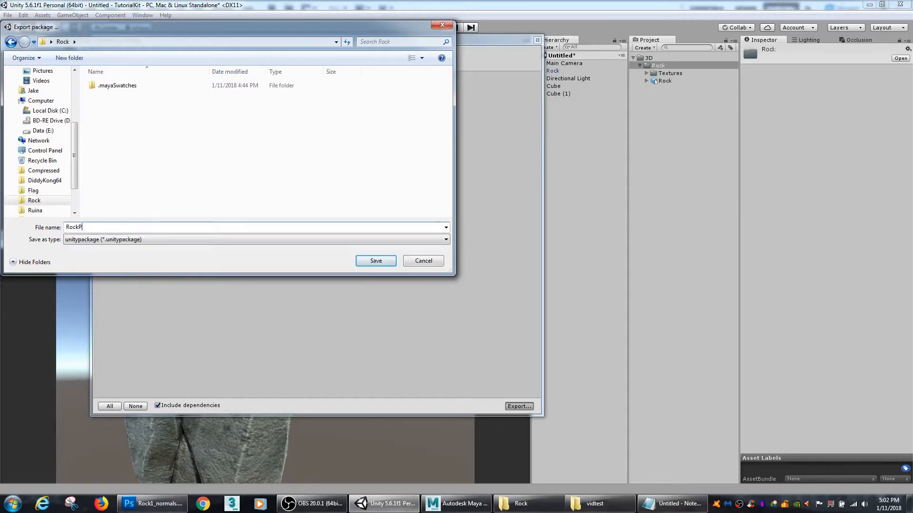
text(age)
key(Return)
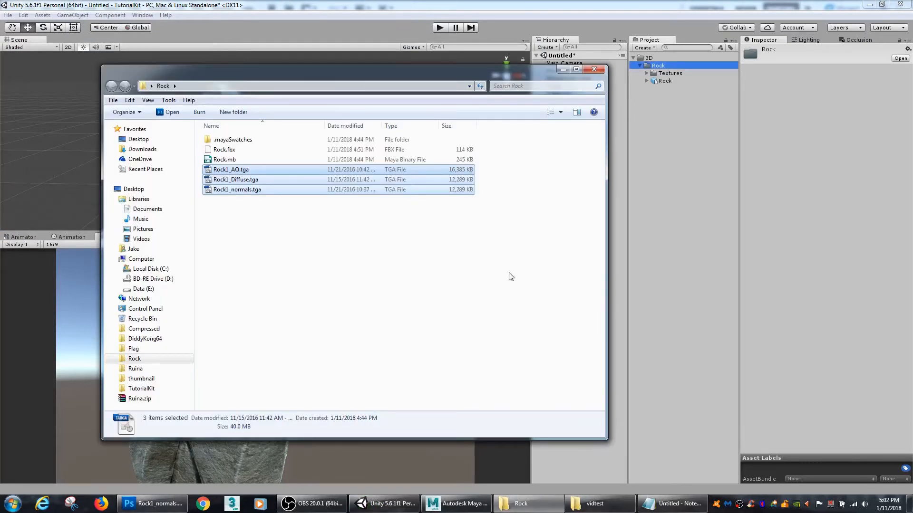
Step: Look at RockPackage.unitypackage in the Rock folder in Windows Explorer, then minimize that window and return to Unity
click(273, 201)
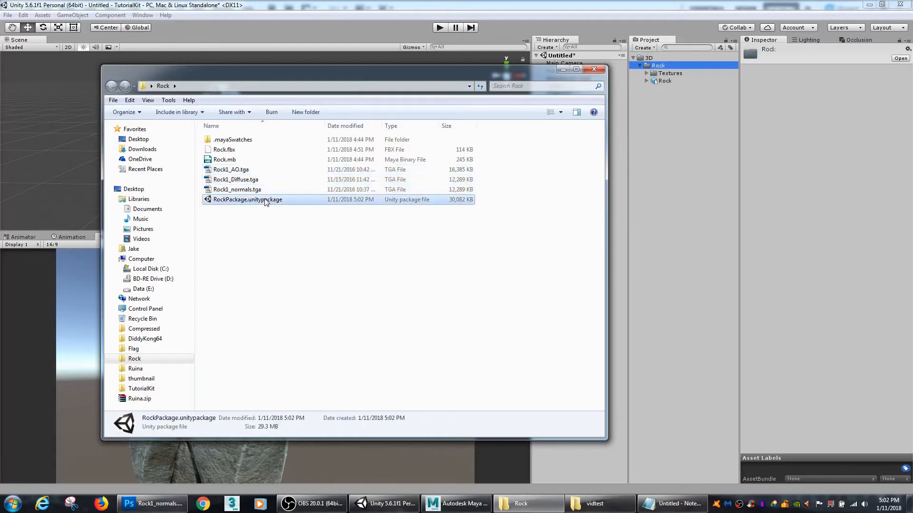
drag(357, 68, 473, 64)
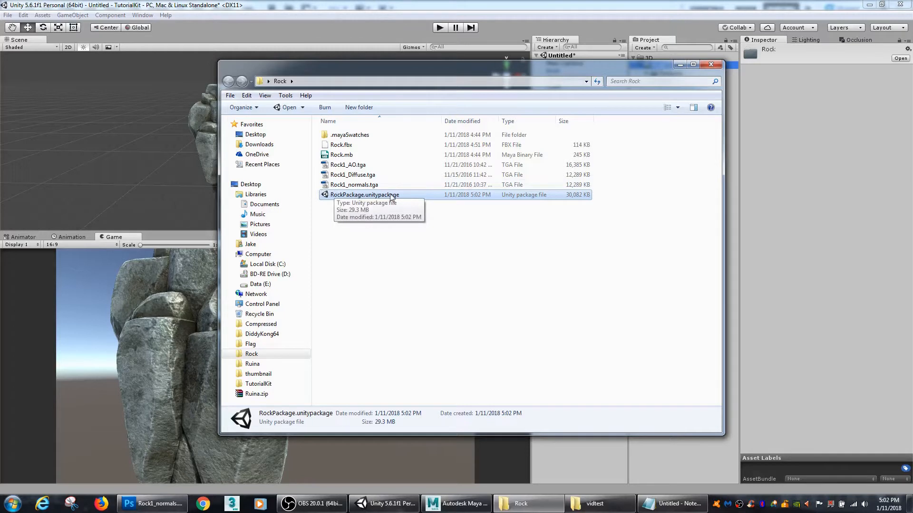
click(680, 66)
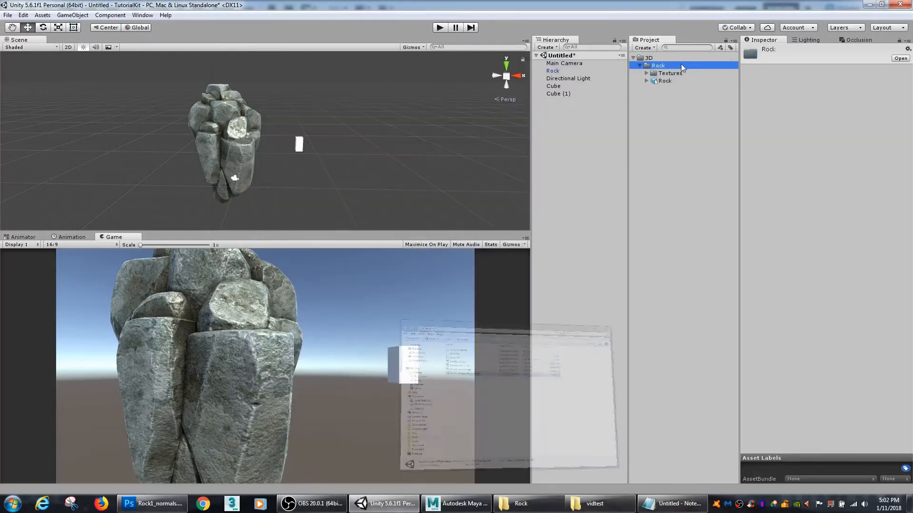
click(659, 166)
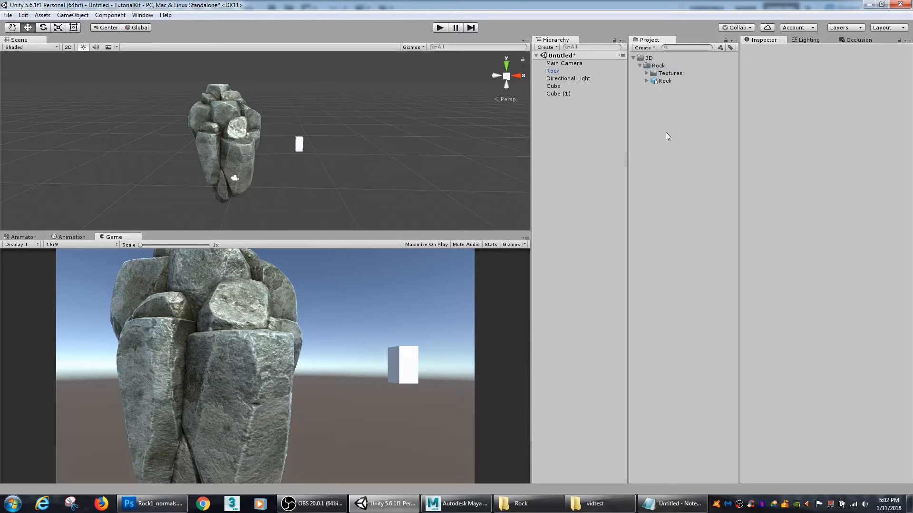
Step: Create a folder named Prefabs inside the project's 3D folder
click(663, 81)
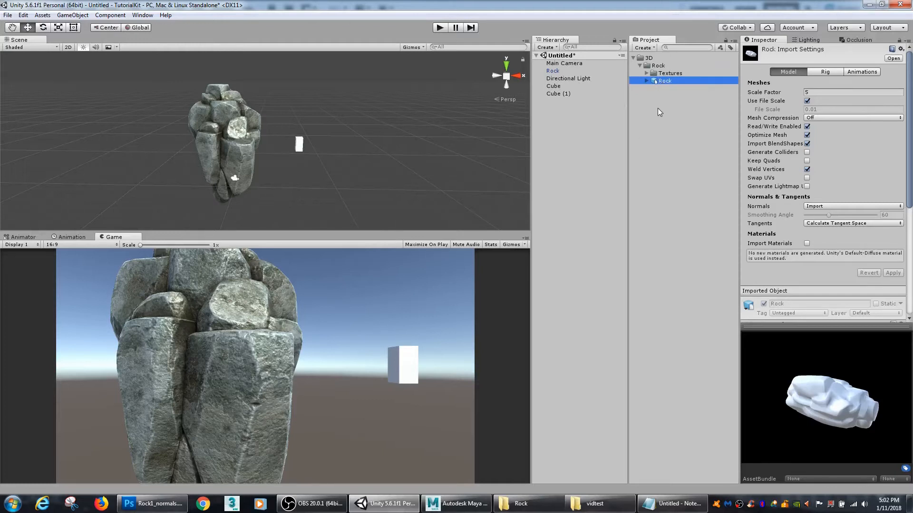
click(639, 65)
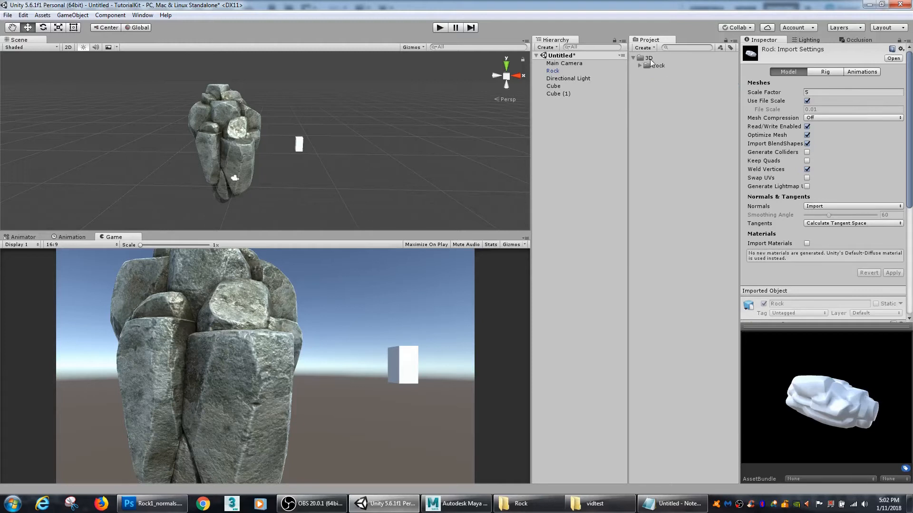
click(649, 58)
right_click(650, 61)
mouse_move(664, 67)
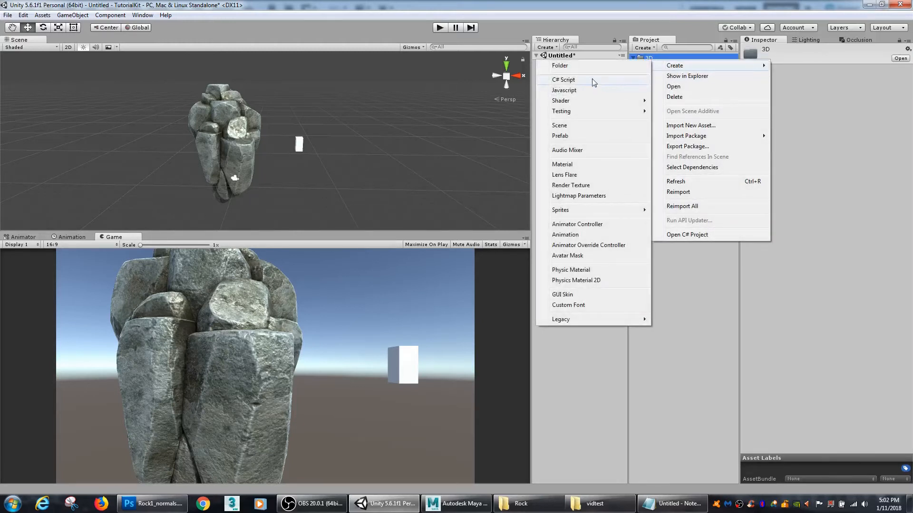
click(580, 65)
text(Prefabs)
key(Return)
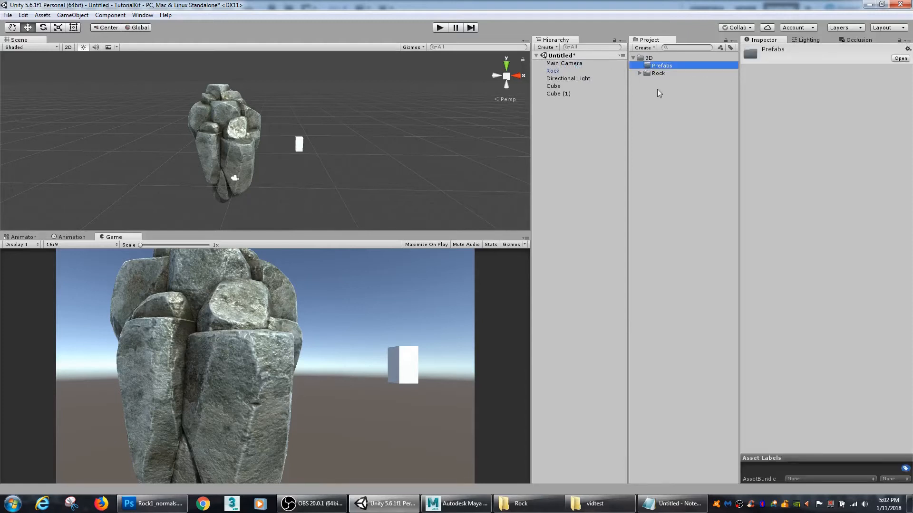
Step: Add a Box Collider component to the Rock object in the scene and inspect its bounds around the mesh
click(640, 73)
click(663, 88)
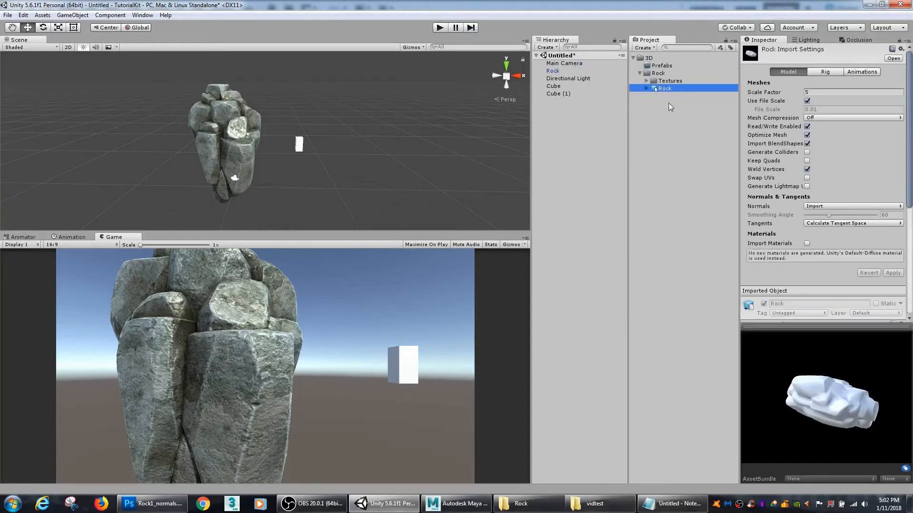
click(552, 70)
middle_drag(244, 133, 272, 146)
key(f)
alt+drag(390, 142, 507, 160)
mouse_move(506, 160)
alt+right_down()
mouse_move(555, 164)
mouse_move(520, 161)
alt+right_up()
alt+drag(521, 161, 403, 138)
alt+middle_drag(403, 138, 375, 175)
alt+right_drag(376, 175, 346, 158)
middle_drag(346, 158, 313, 155)
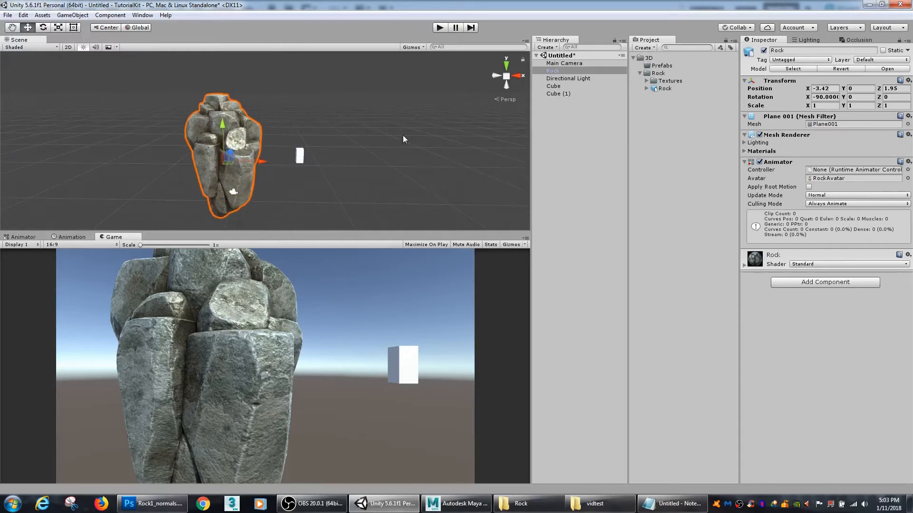
click(812, 284)
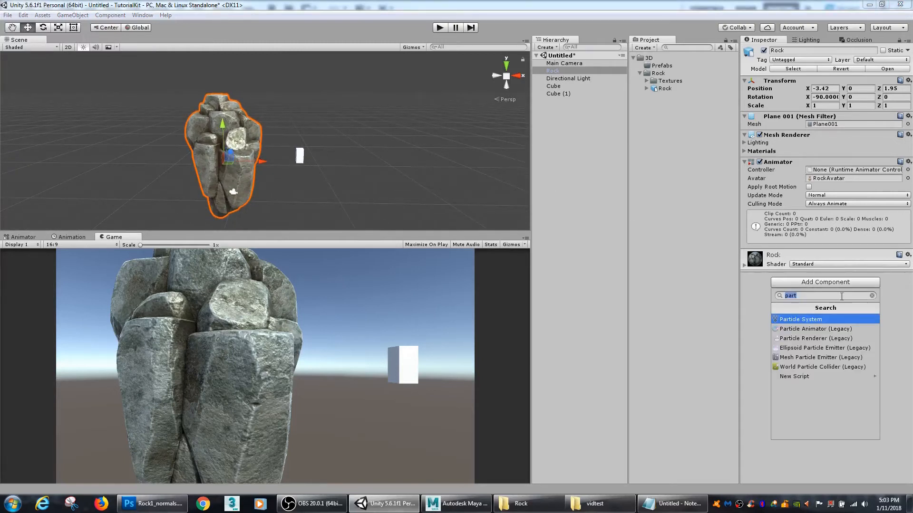
text(box)
key(Return)
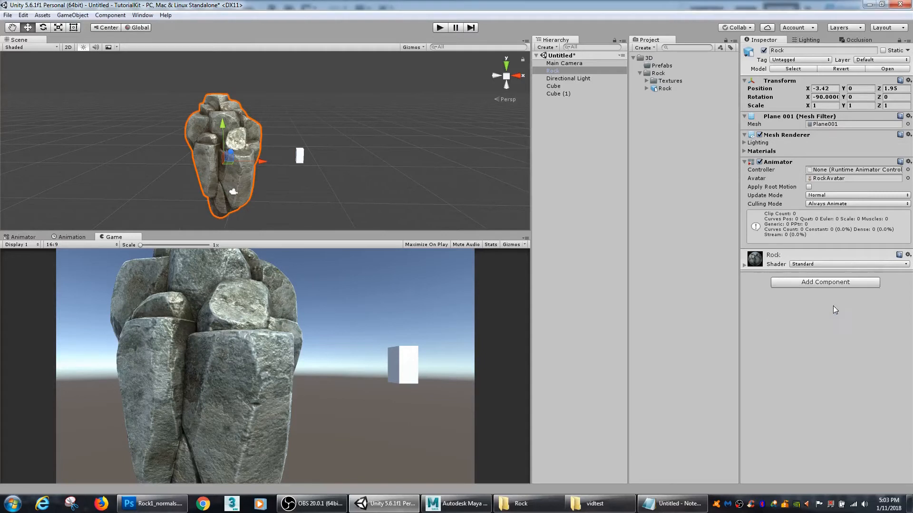
alt+drag(259, 175, 427, 145)
alt+drag(324, 141, 311, 159)
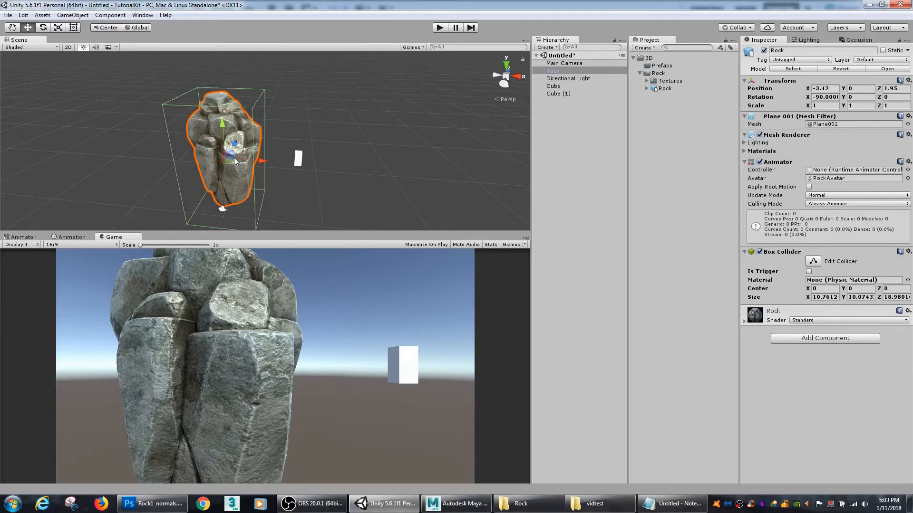
Step: Make a prefab of the scene's Rock object in the Prefabs folder and inspect its preview and components
drag(553, 74, 661, 69)
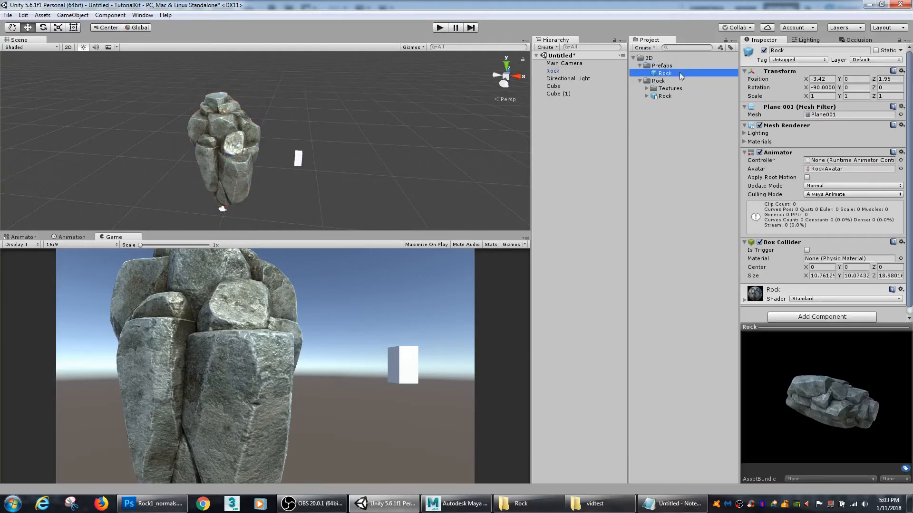
mouse_move(859, 377)
mouse_down()
mouse_move(826, 381)
mouse_move(844, 377)
mouse_up()
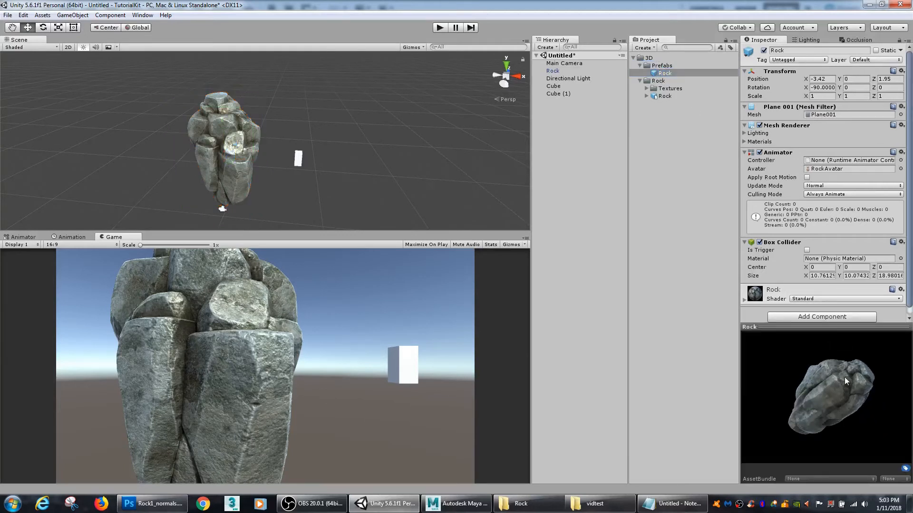
drag(855, 443, 840, 407)
scroll(899, 214, down, 1)
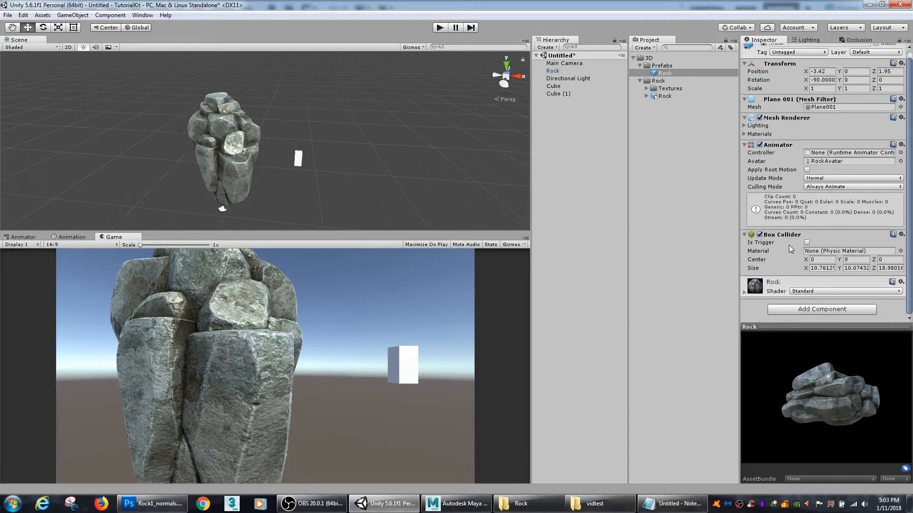
click(669, 125)
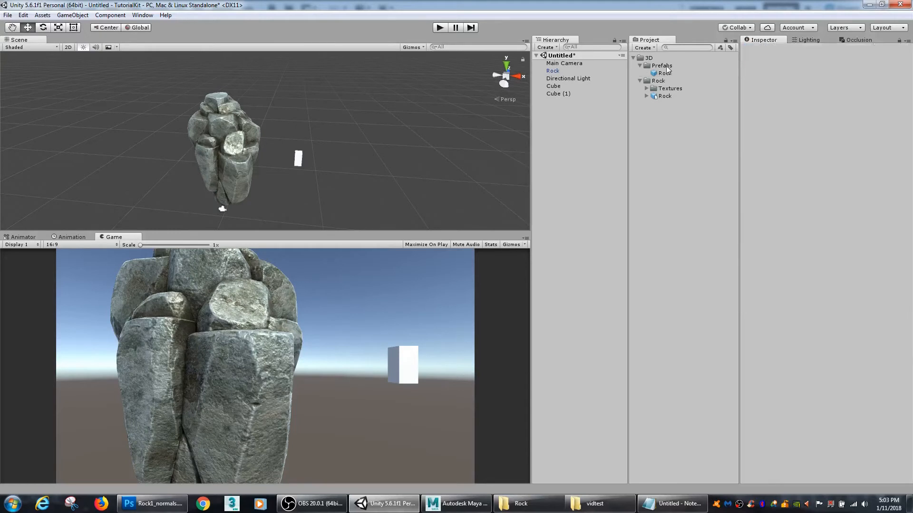
Step: Start a package export of the Rock prefab with its dependencies included
click(664, 74)
right_click(661, 76)
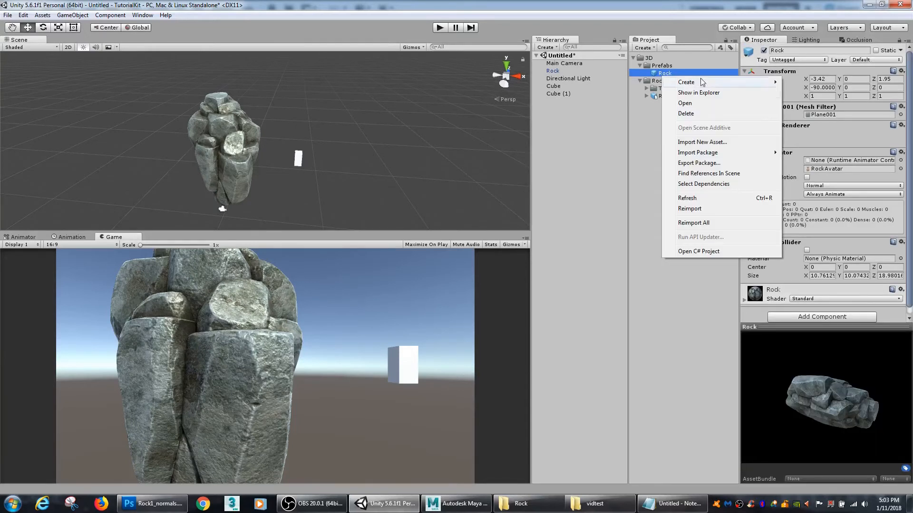
click(698, 163)
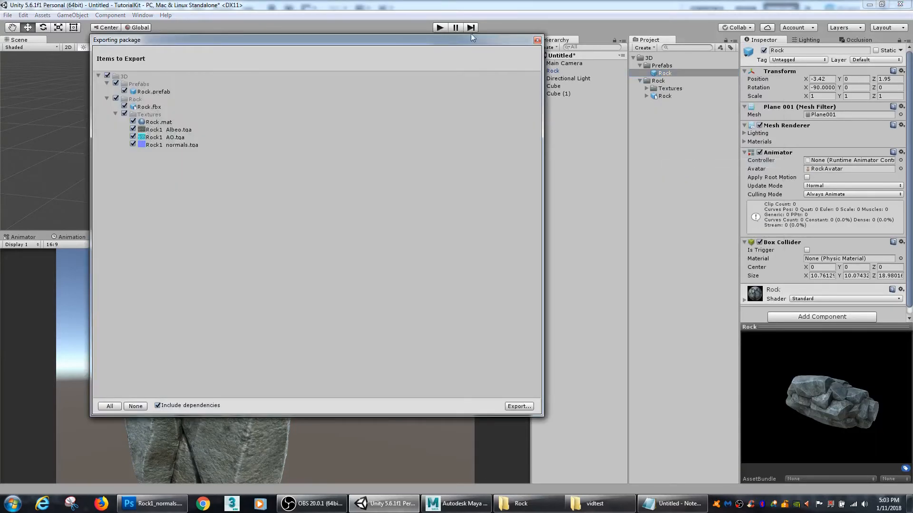
drag(471, 38, 426, 42)
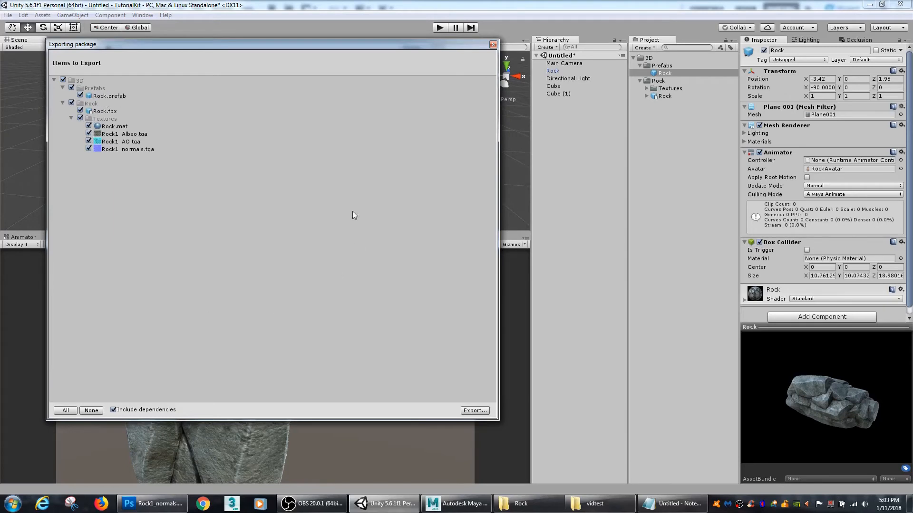
click(474, 410)
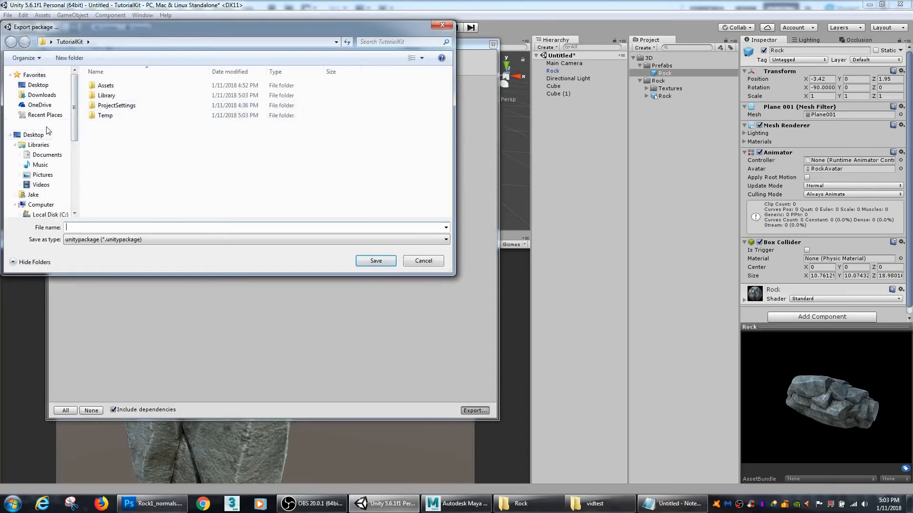
Step: Save the prefab package over RockPackage.unitypackage in the desktop's Rock folder, replacing the existing file
click(38, 84)
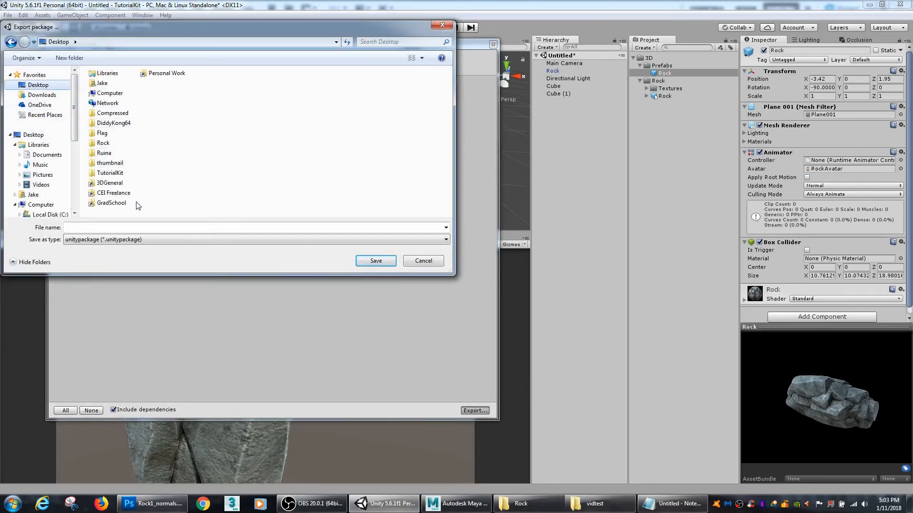
double_click(107, 143)
click(116, 96)
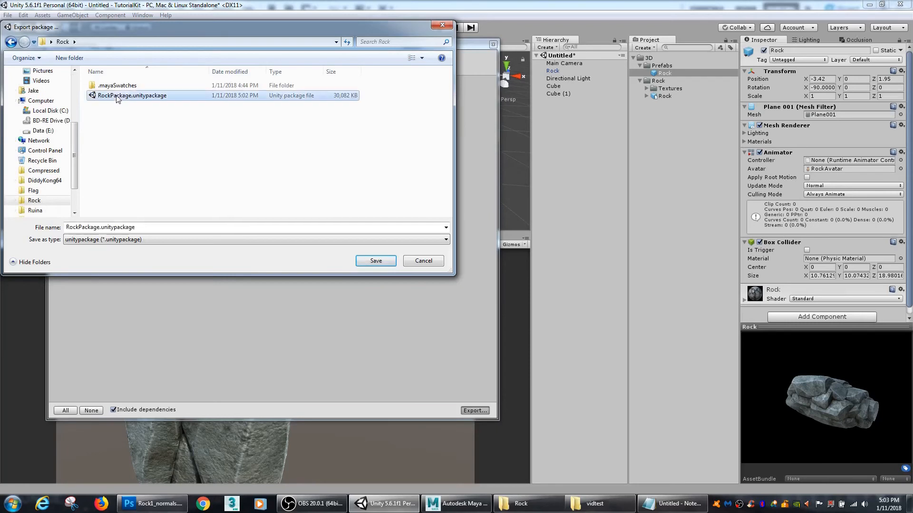
click(393, 260)
click(483, 255)
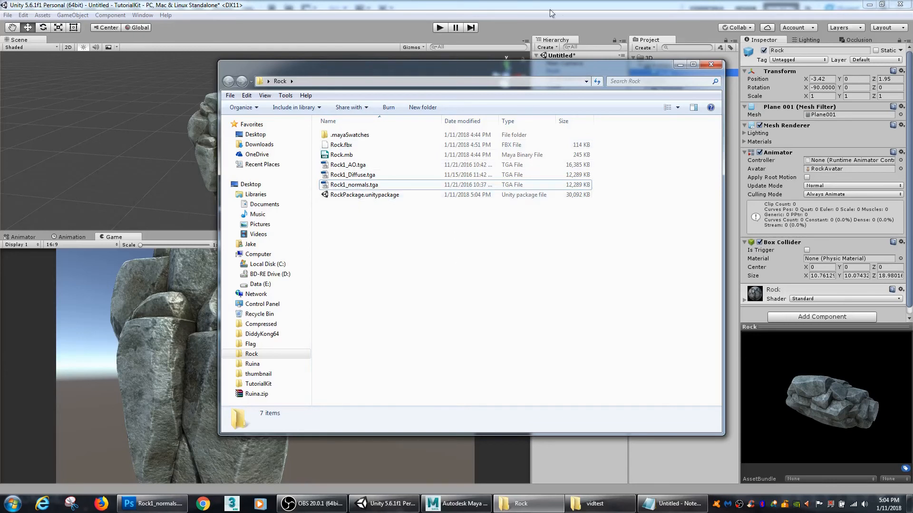
Step: Return to Unity, look at the Rock prefab instance in the scene and collapse the project's Rock folder
click(596, 55)
click(237, 143)
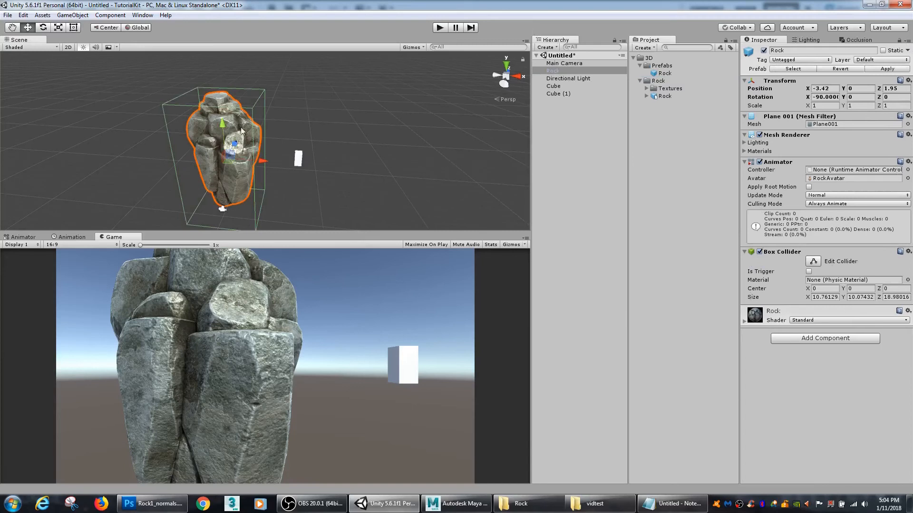
click(678, 133)
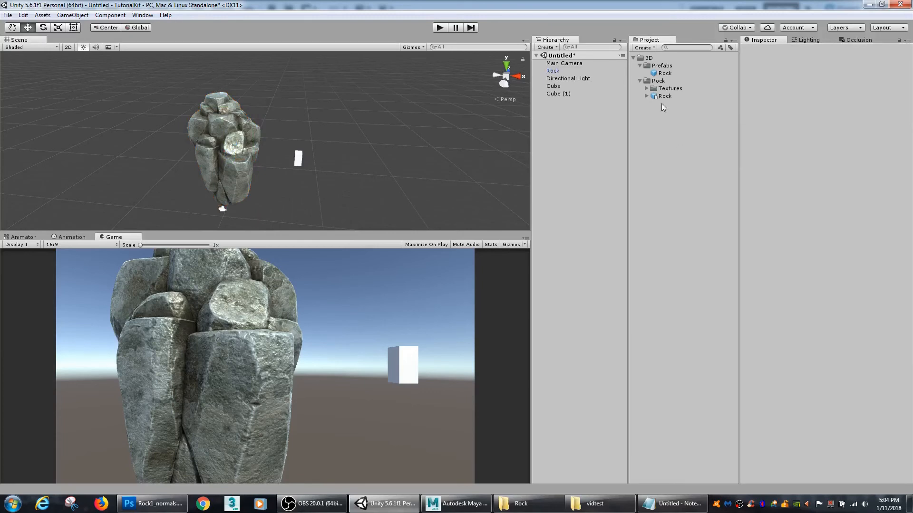
click(638, 81)
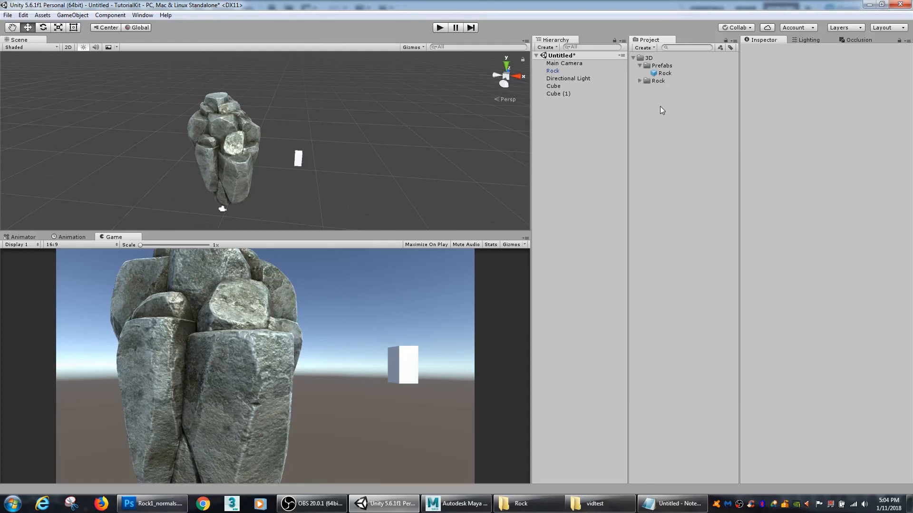